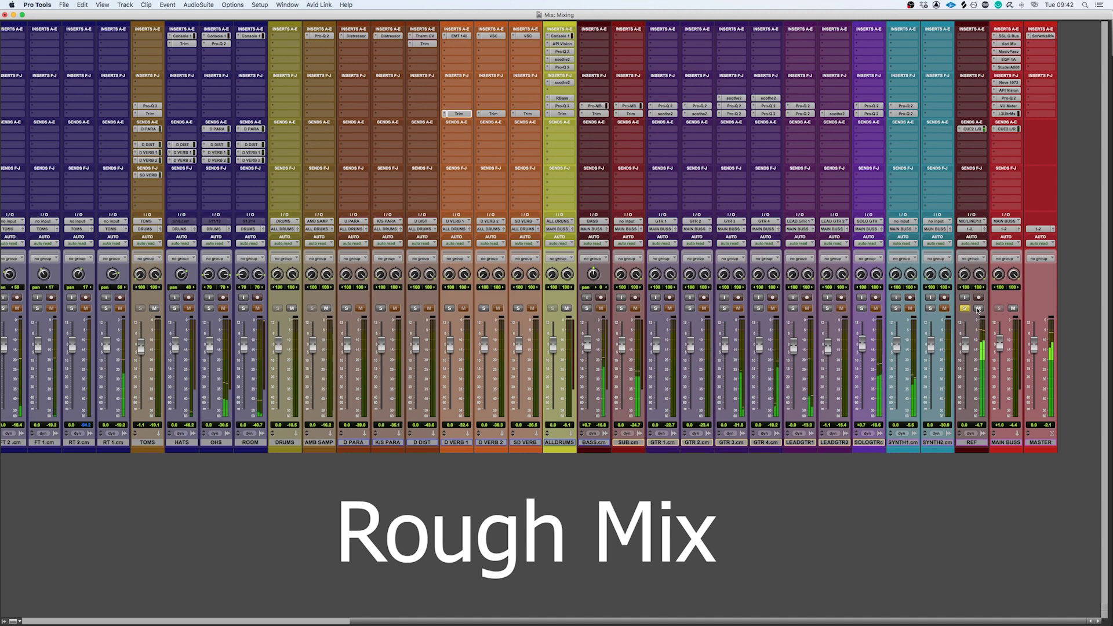
# - Mute the REF track and review the drum, bass and guitar tracks in the Edit window before returning to the mixer
pyautogui.click(977, 310)
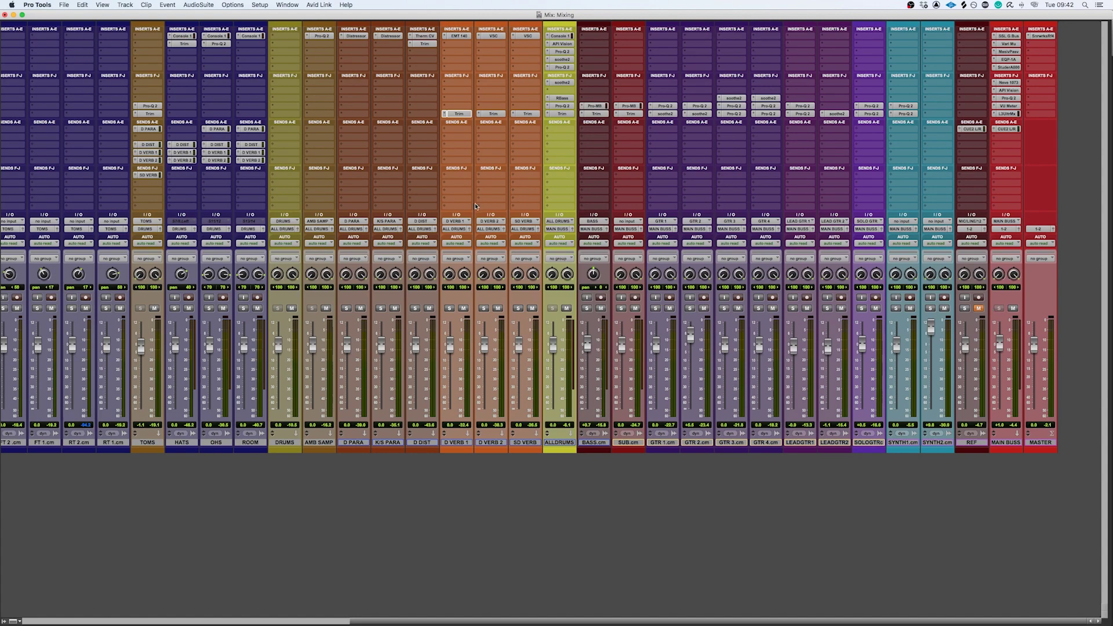
pyautogui.press('super+equal')
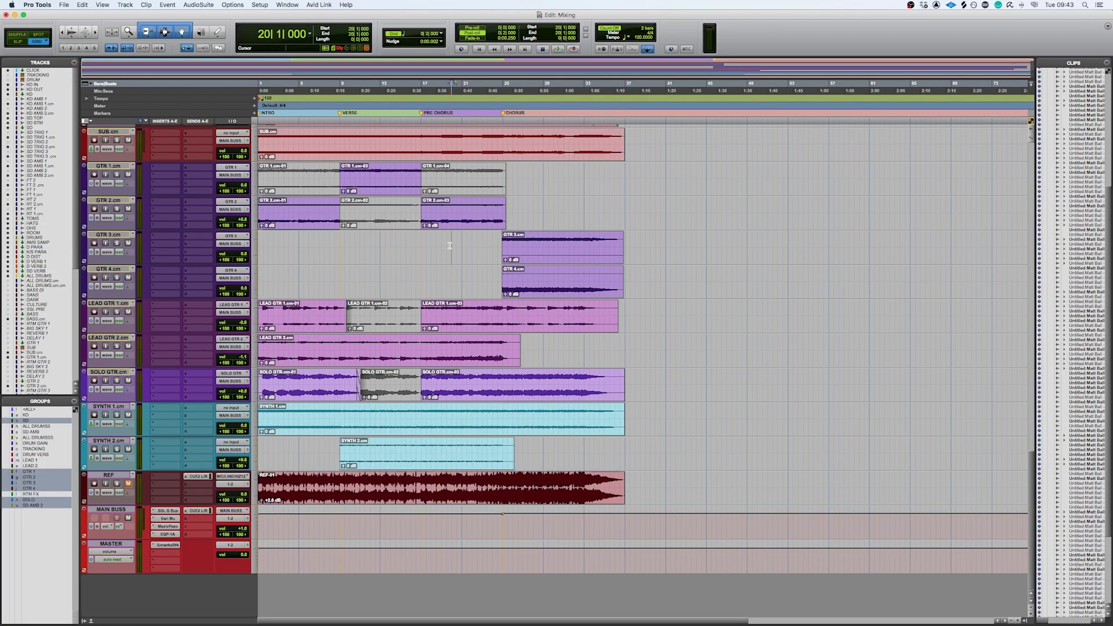
pyautogui.scroll(3, 449, 245)
pyautogui.scroll(8, 449, 245)
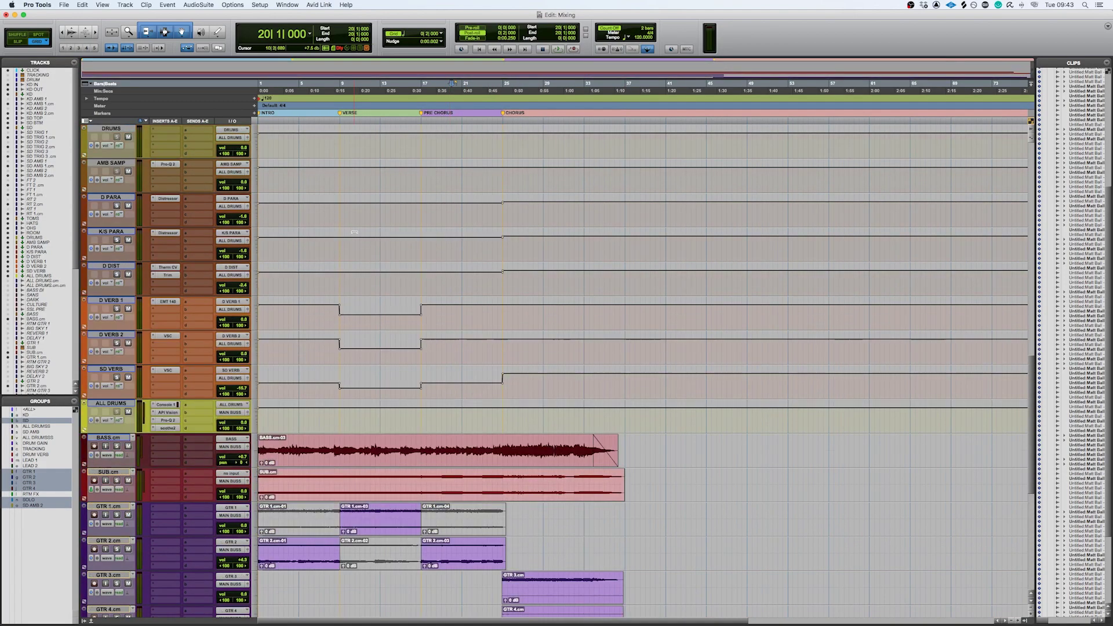
pyautogui.press('super+equal')
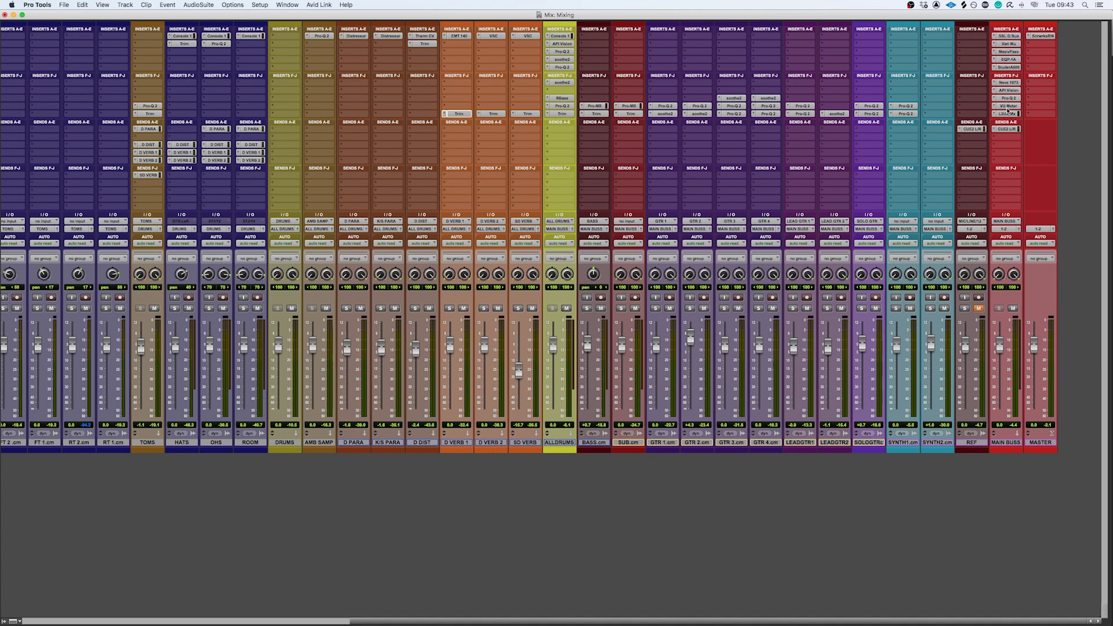
# - Open the SSL G Bus compressor on the MAIN BUSS and play the mix through it
pyautogui.click(1016, 38)
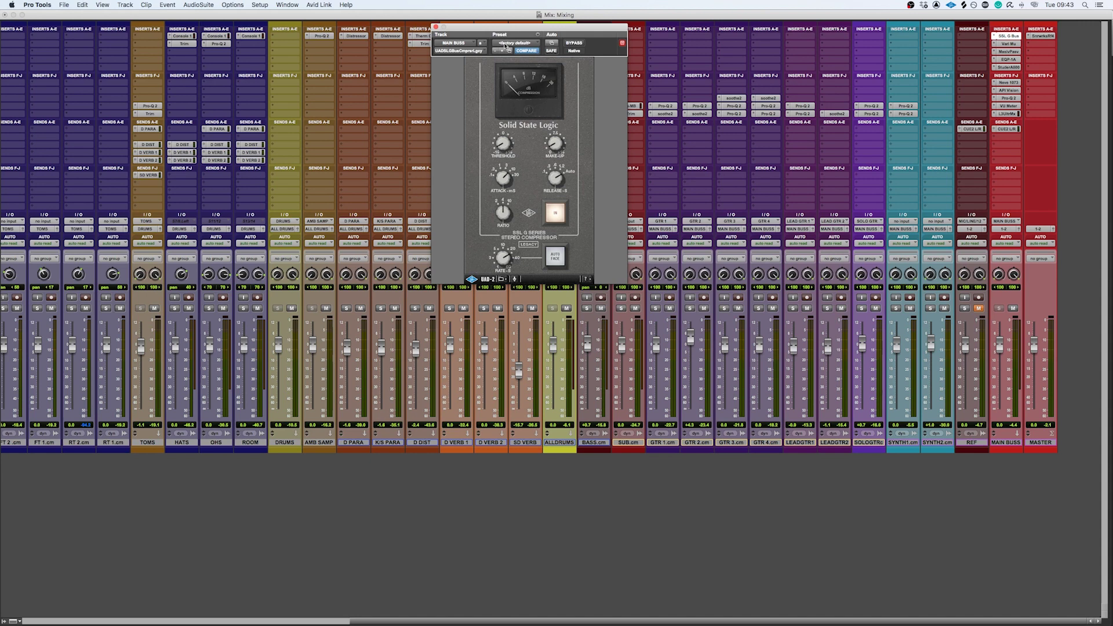
pyautogui.moveTo(504, 27); pyautogui.dragTo(475, 13)
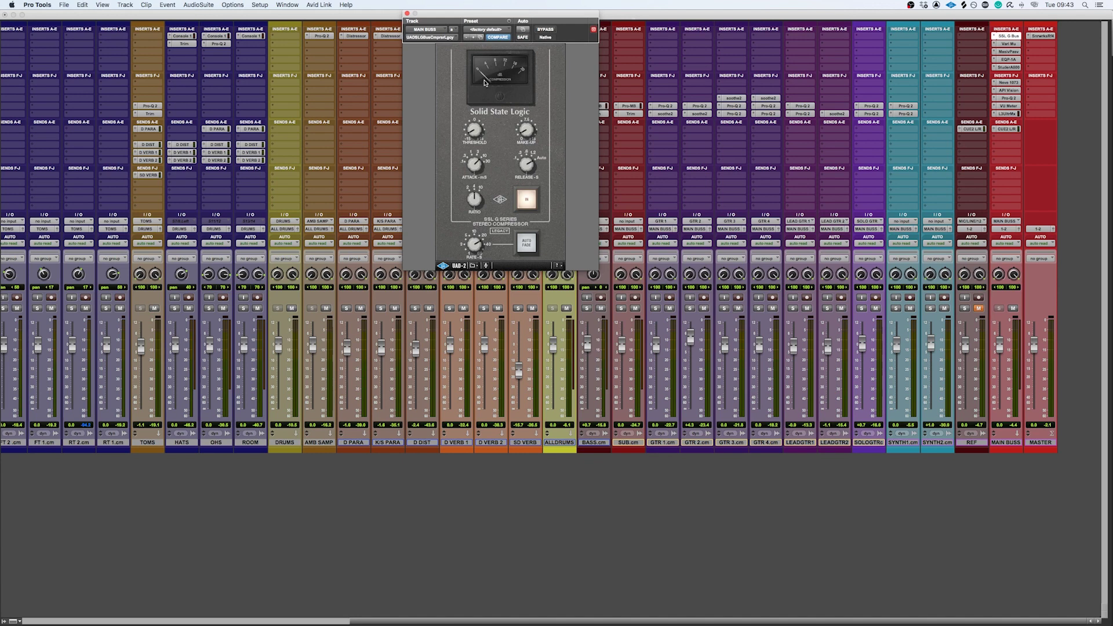
pyautogui.press('space')
# - Open the Manley Variable Mu on the MAIN BUSS and compare the playing mix with the limiter compressor engaged and bypassed
pyautogui.click(1009, 44)
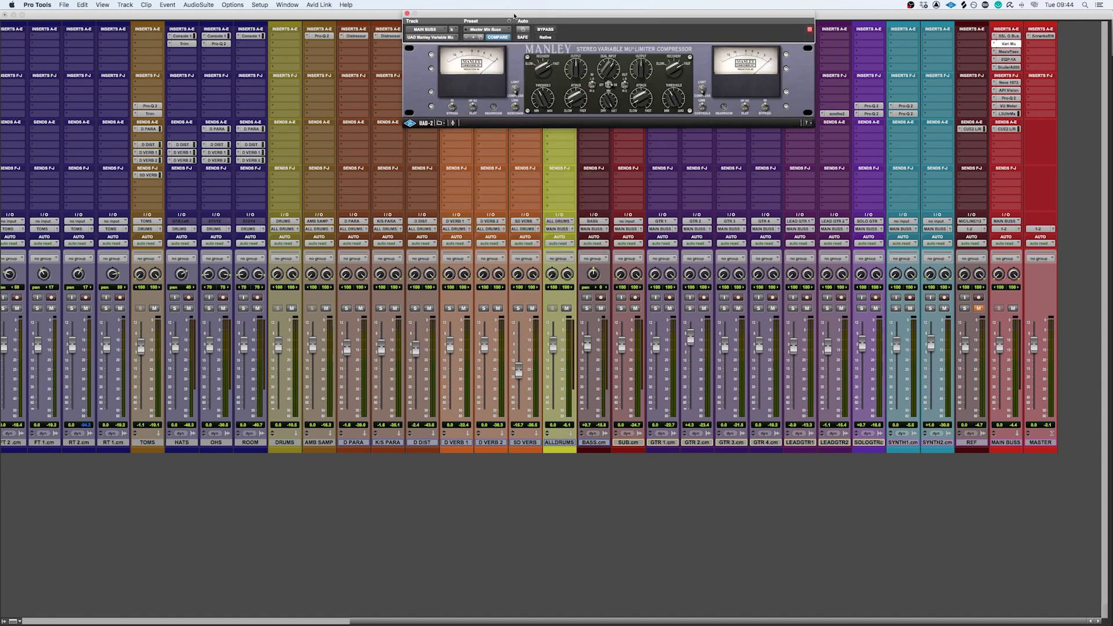
pyautogui.moveTo(514, 15); pyautogui.dragTo(469, 66)
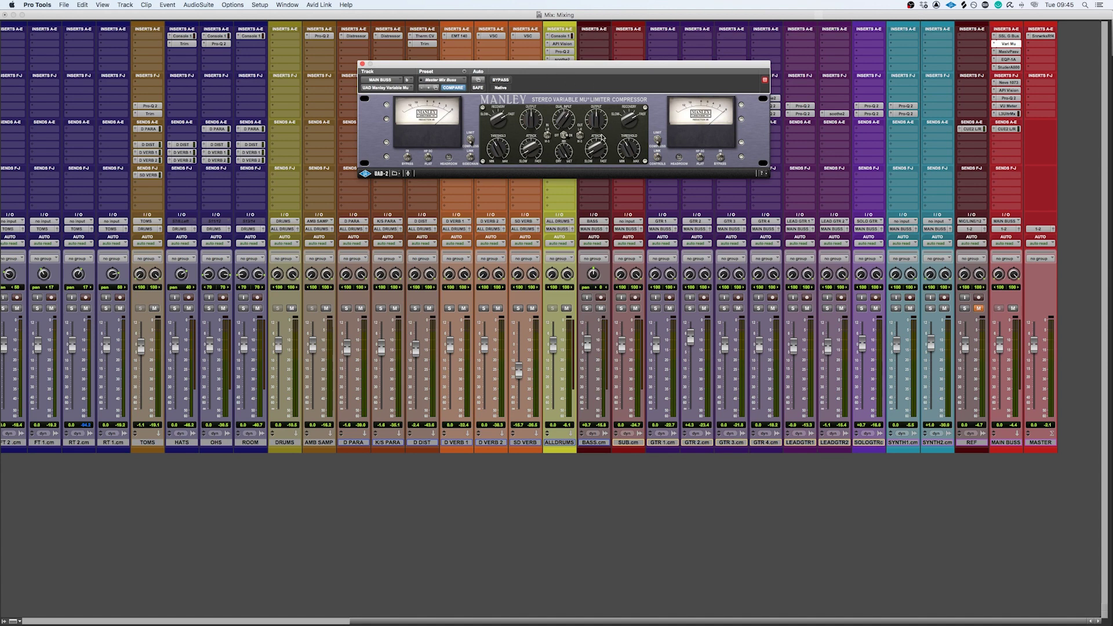
pyautogui.moveTo(520, 67); pyautogui.dragTo(512, 69)
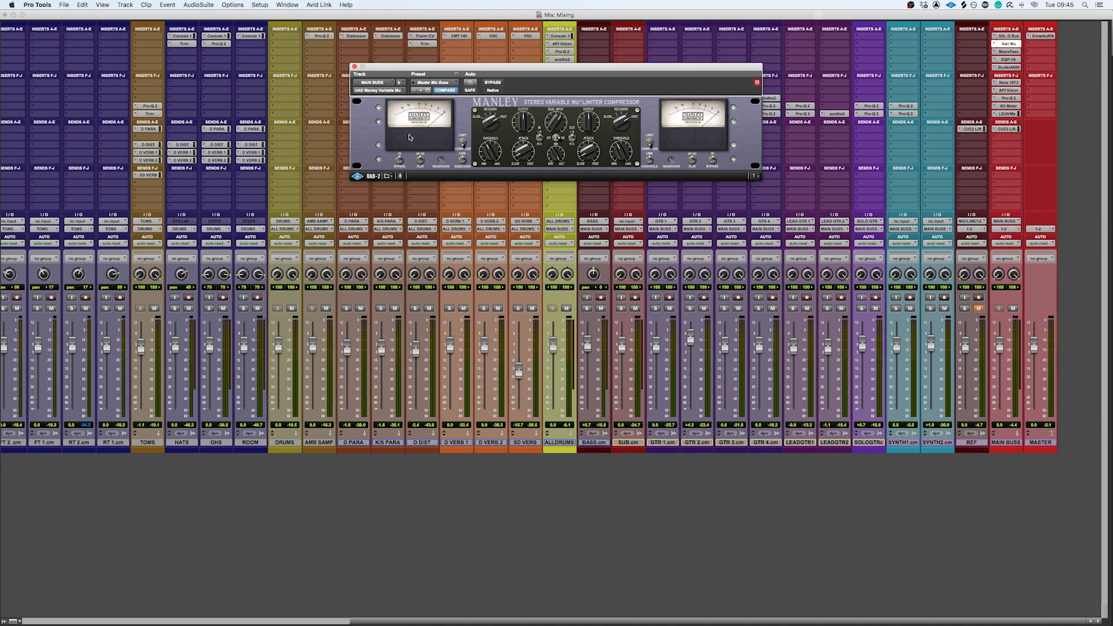
pyautogui.press('space')
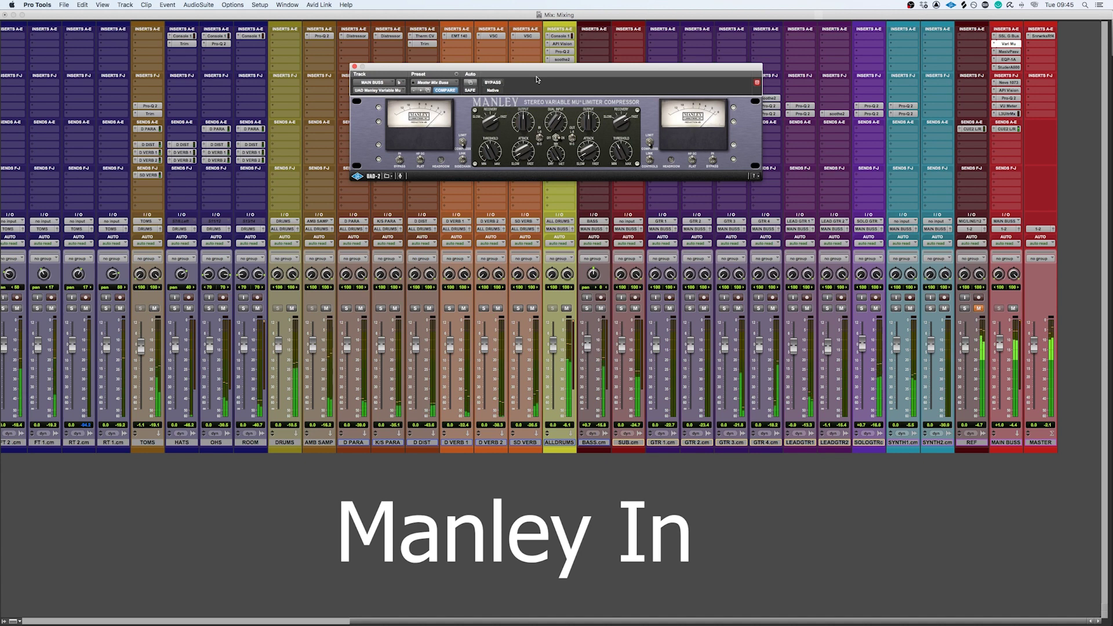
pyautogui.click(494, 83)
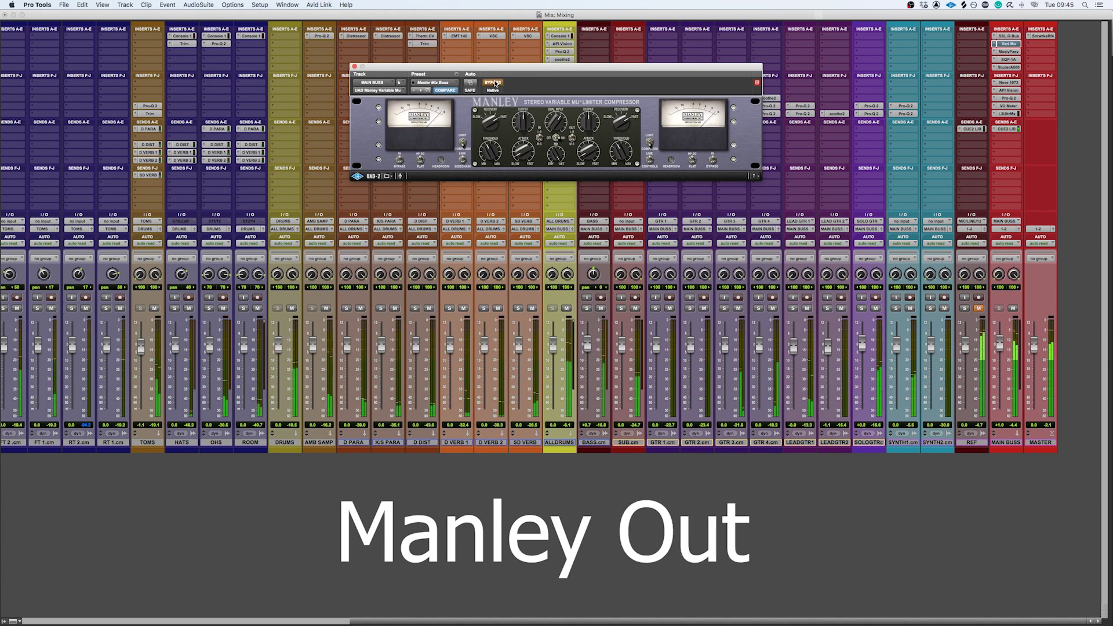
pyautogui.click(495, 83)
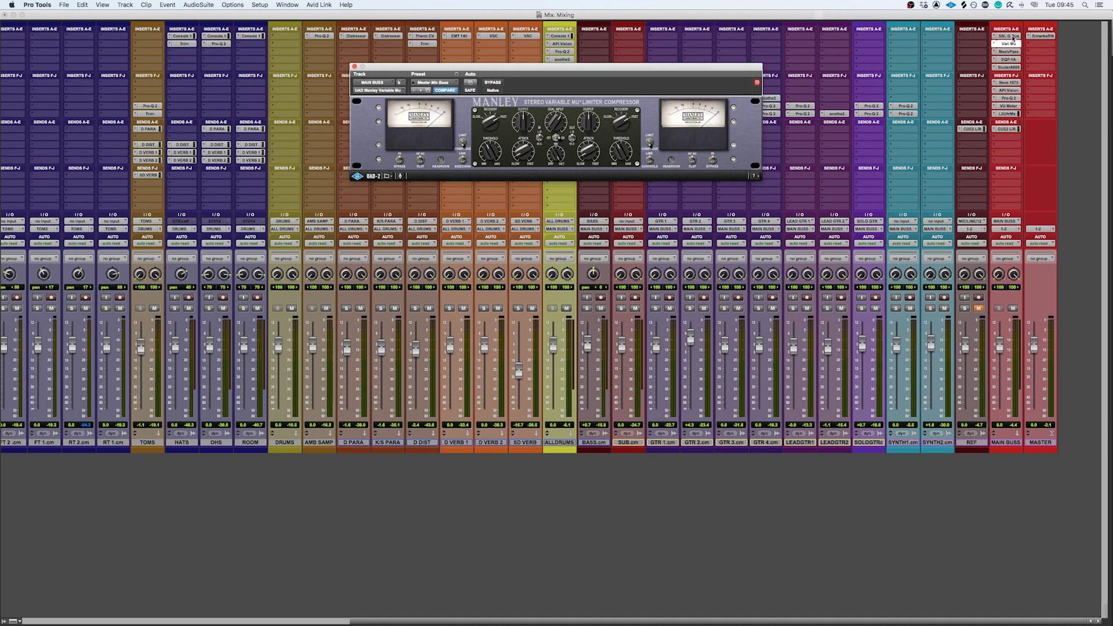
# - View the MAIN BUSS SSL G Bus compressor and Manley Variable Mu side by side, and close both plug-ins
pyautogui.click(1009, 37)
pyautogui.click(1009, 44)
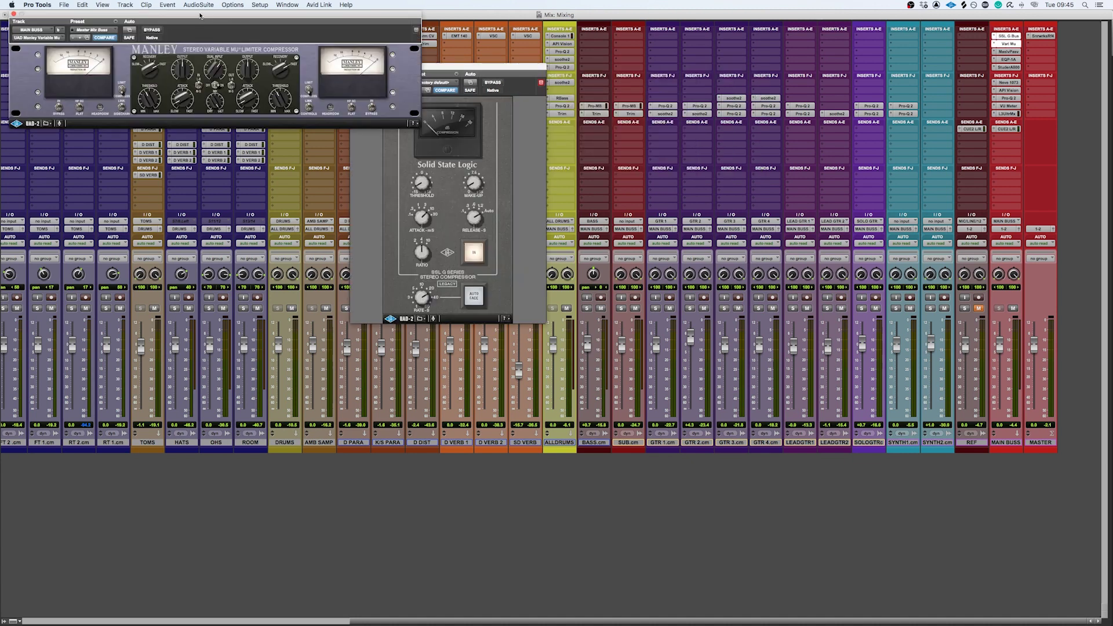
pyautogui.moveTo(201, 19); pyautogui.dragTo(741, 73)
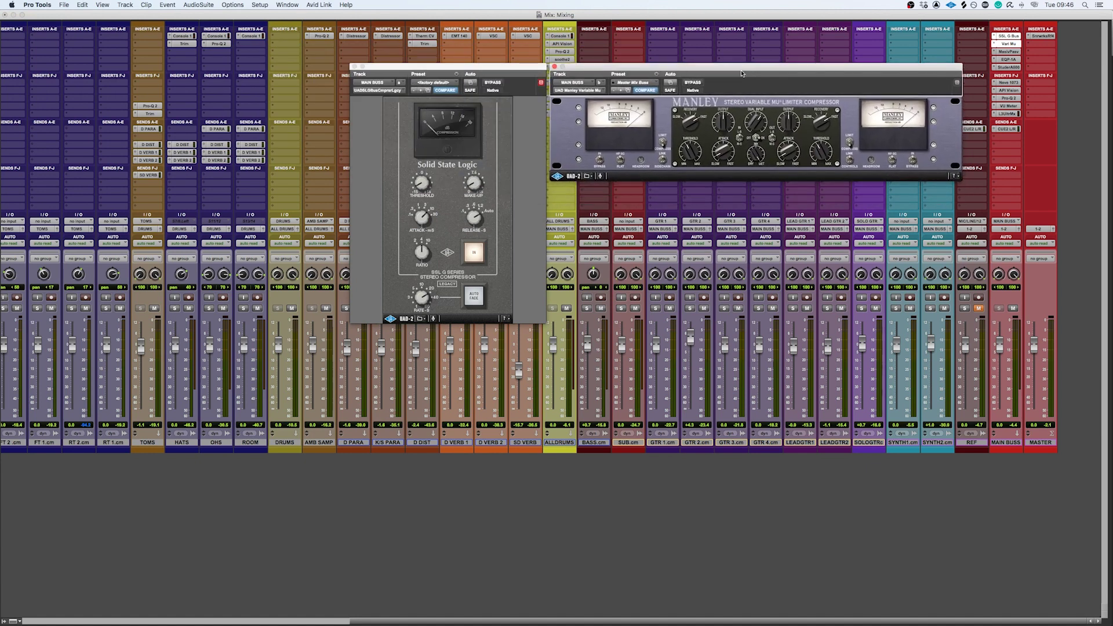
pyautogui.click(554, 68)
pyautogui.click(356, 67)
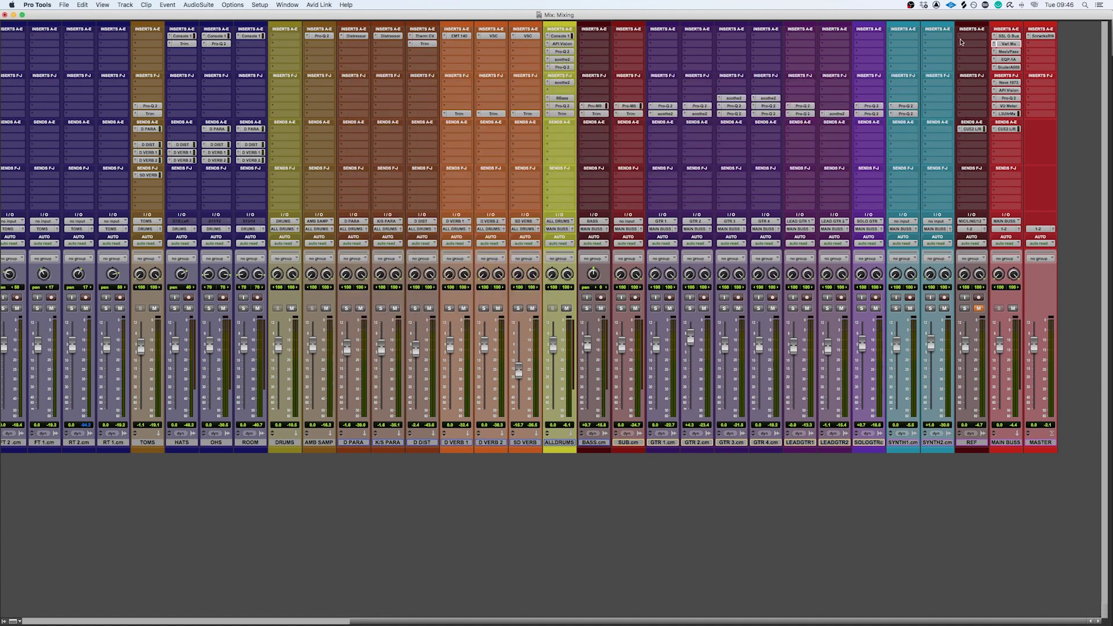
# - Open the Manley Massive Passive on the MAIN BUSS and play the song from bar 25
pyautogui.click(1009, 51)
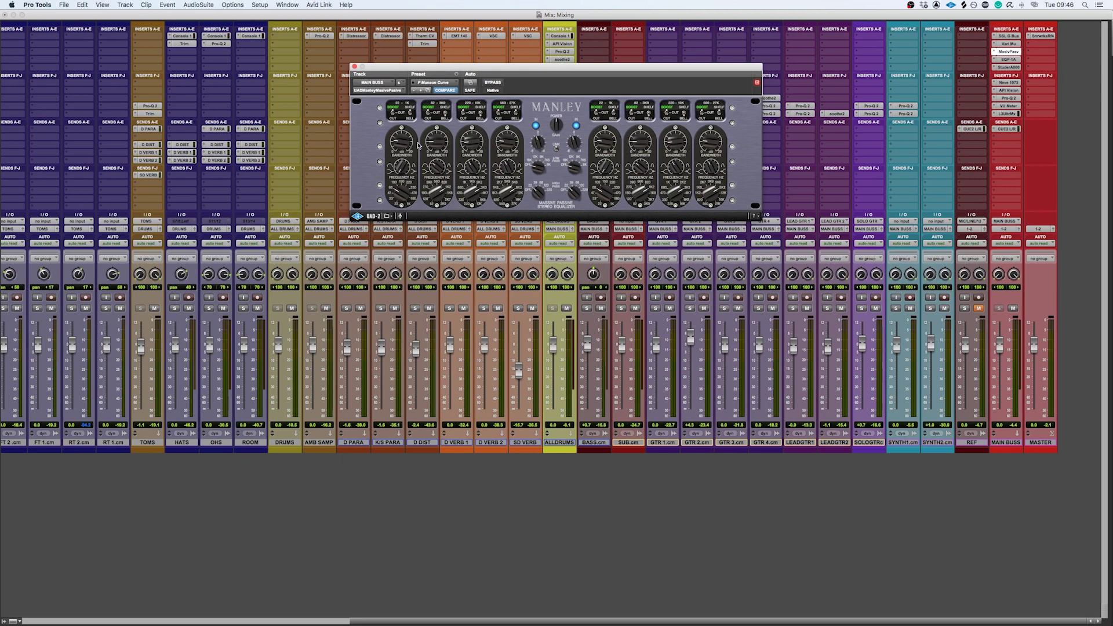
pyautogui.moveTo(412, 66); pyautogui.dragTo(388, 62)
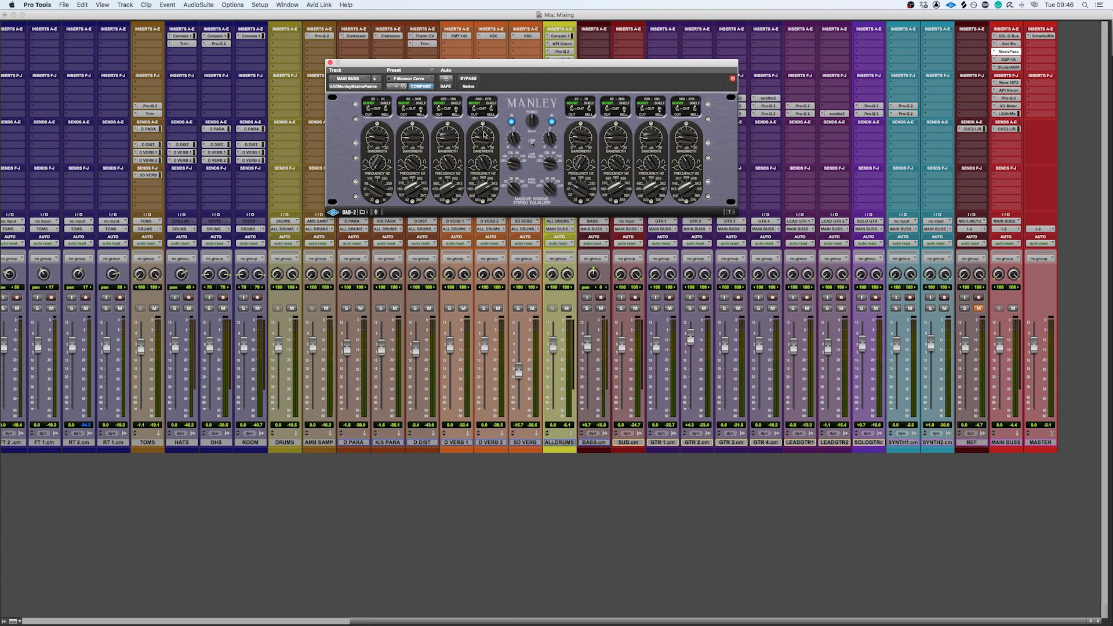
pyautogui.press('super+equal')
pyautogui.click(502, 321)
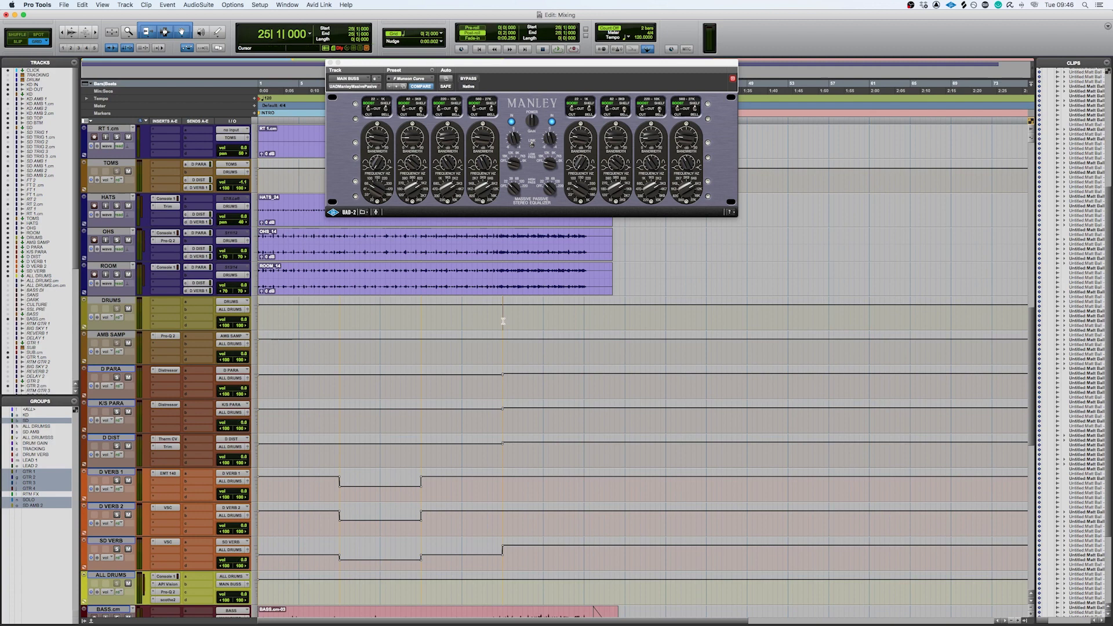
pyautogui.press('super+equal')
pyautogui.press('space')
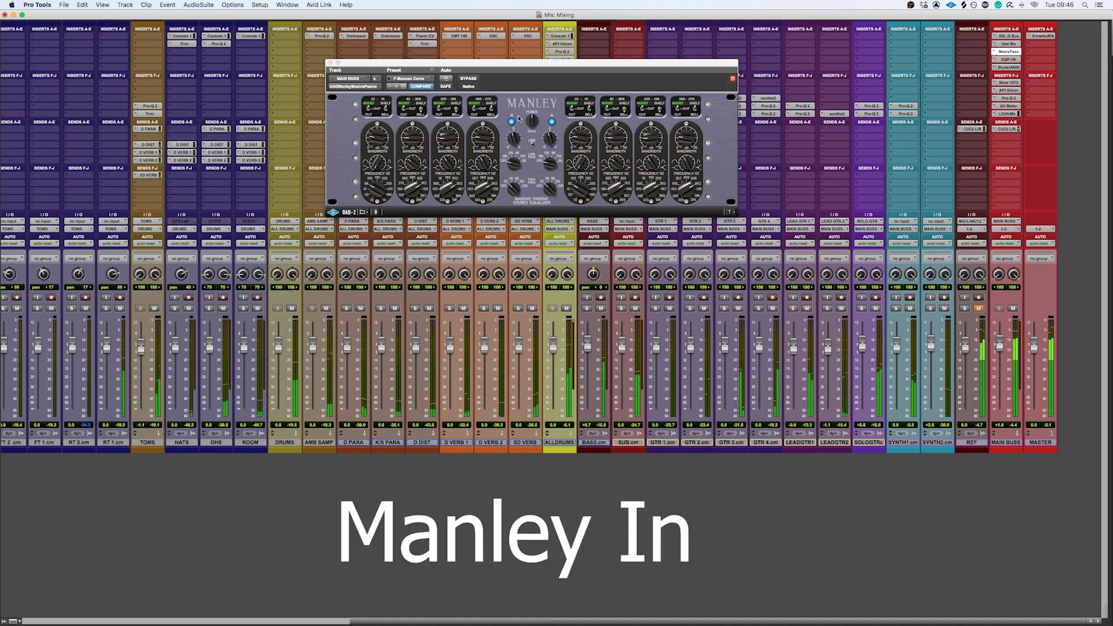
# - Compare the playing mix with the Massive Passive equalizer switched in and out, leaving it in
pyautogui.click(512, 122)
pyautogui.click(512, 122)
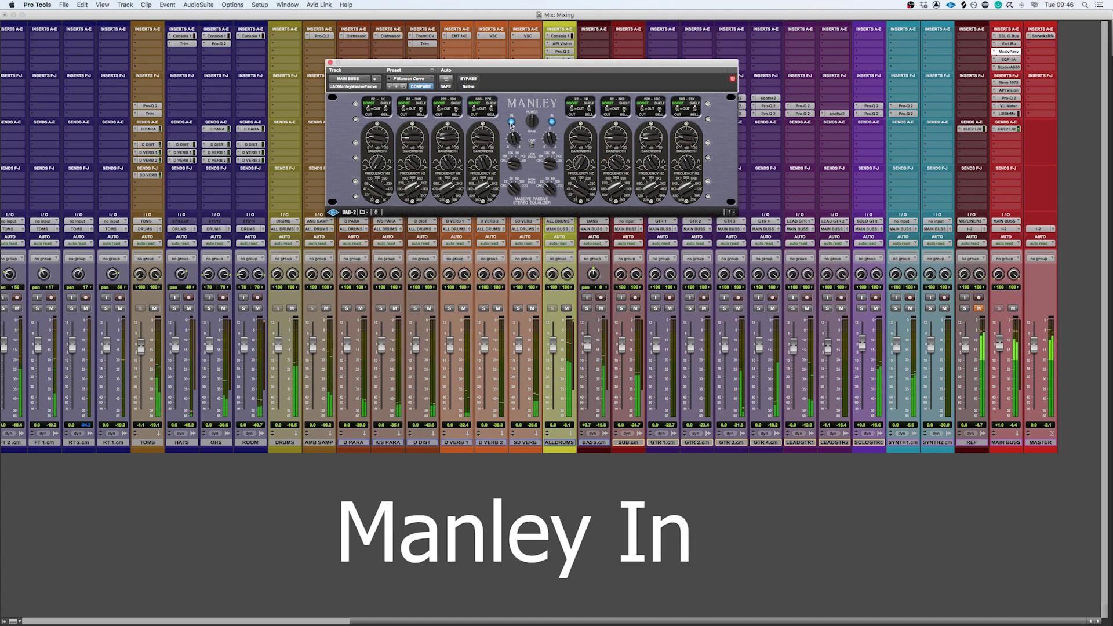
pyautogui.click(512, 122)
pyautogui.click(511, 122)
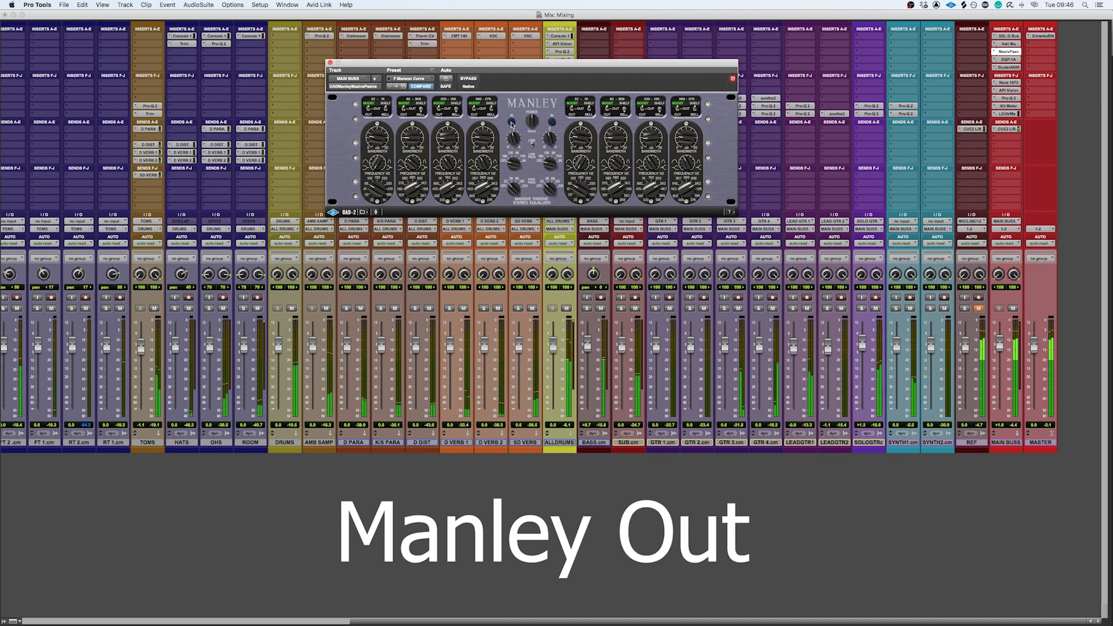
pyautogui.click(512, 123)
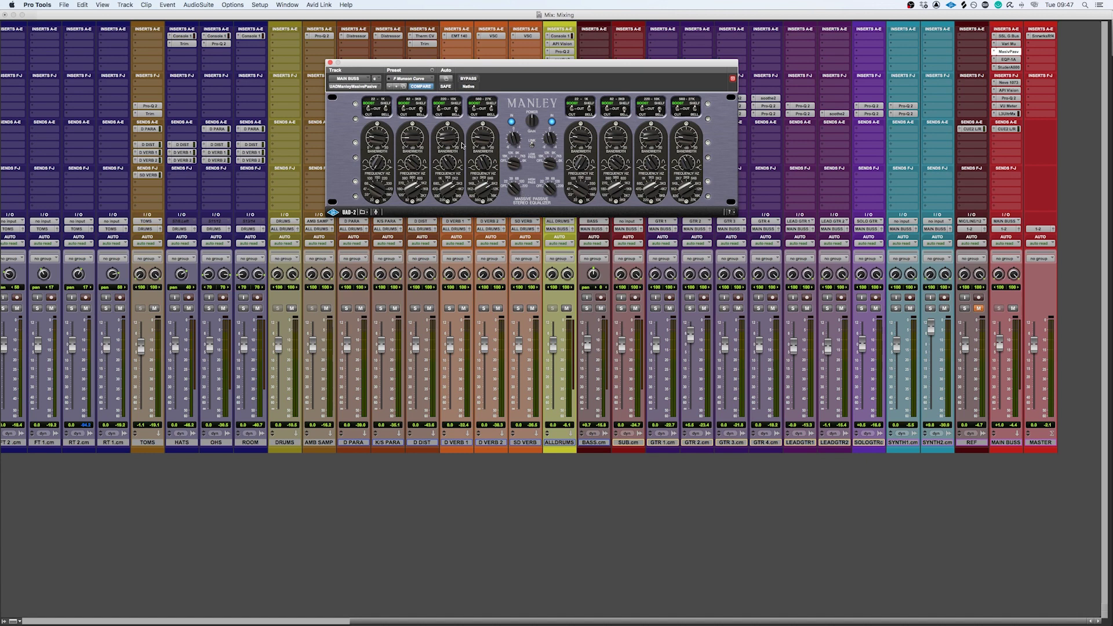
# - Choose the F Munson Curve preset from the Master folder for the Massive Passive
pyautogui.moveTo(498, 63); pyautogui.dragTo(497, 49)
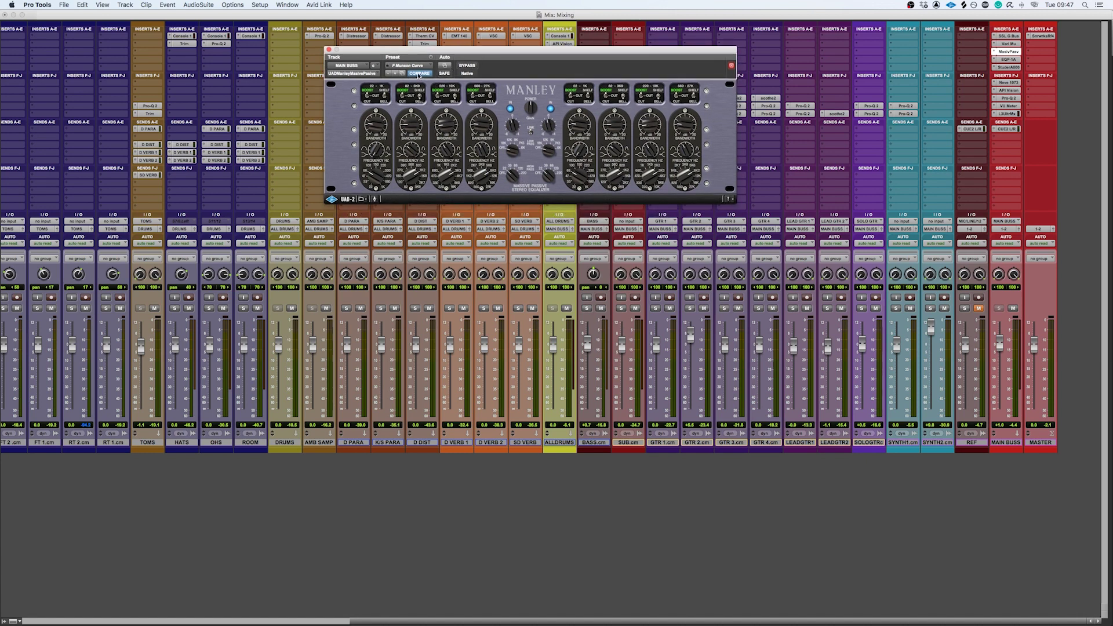
pyautogui.click(397, 67)
pyautogui.moveTo(423, 91)
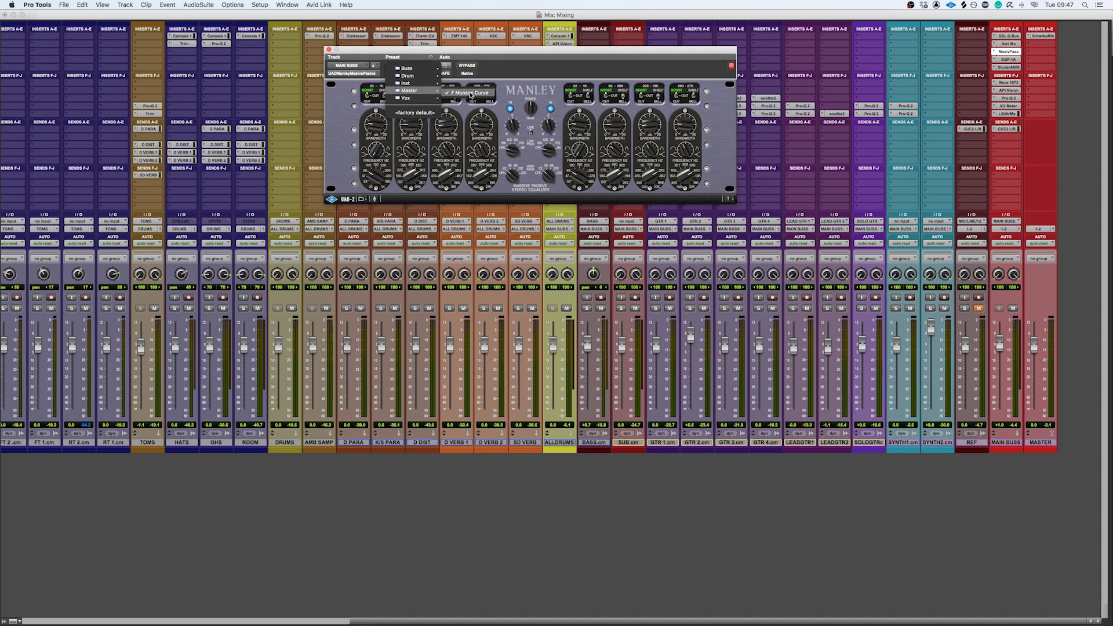
pyautogui.click(467, 94)
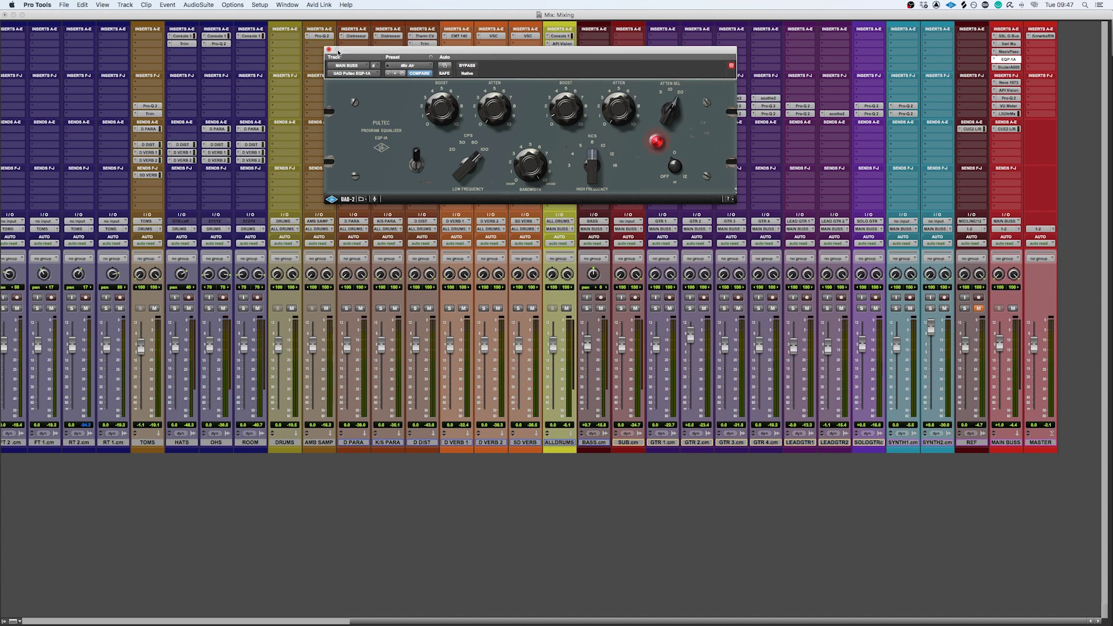
# - View the Massive Passive again alongside the Pultec EQP-1A on the MAIN BUSS, and close the plug-in
pyautogui.click(1009, 52)
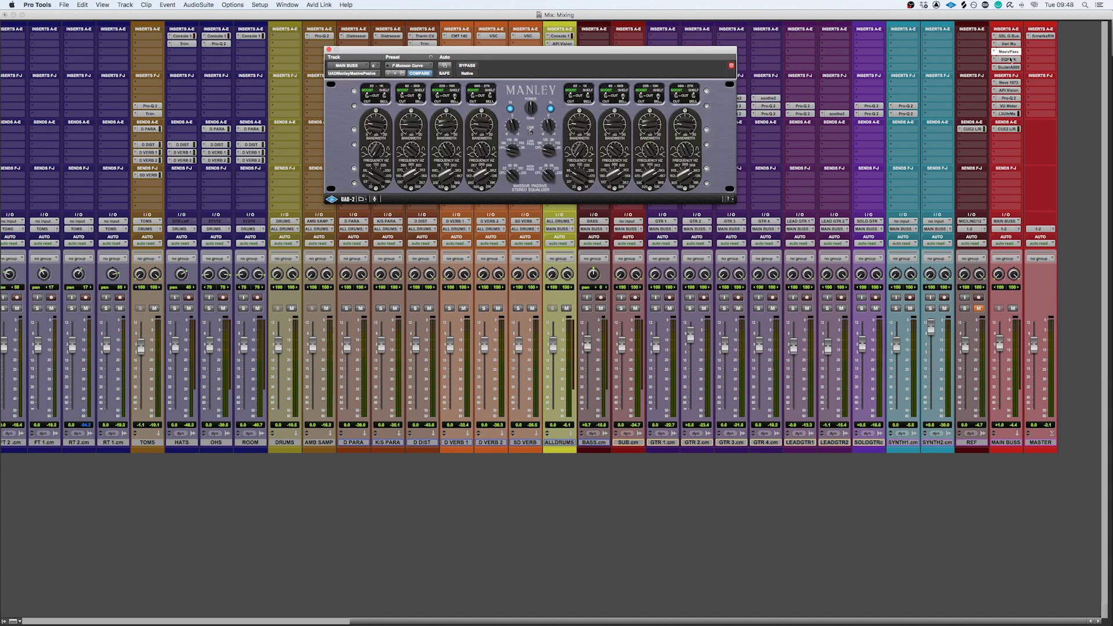
pyautogui.click(1008, 59)
pyautogui.moveTo(480, 56); pyautogui.dragTo(565, 21)
pyautogui.keyDown('alt'); pyautogui.click(424, 16); pyautogui.keyUp('alt')
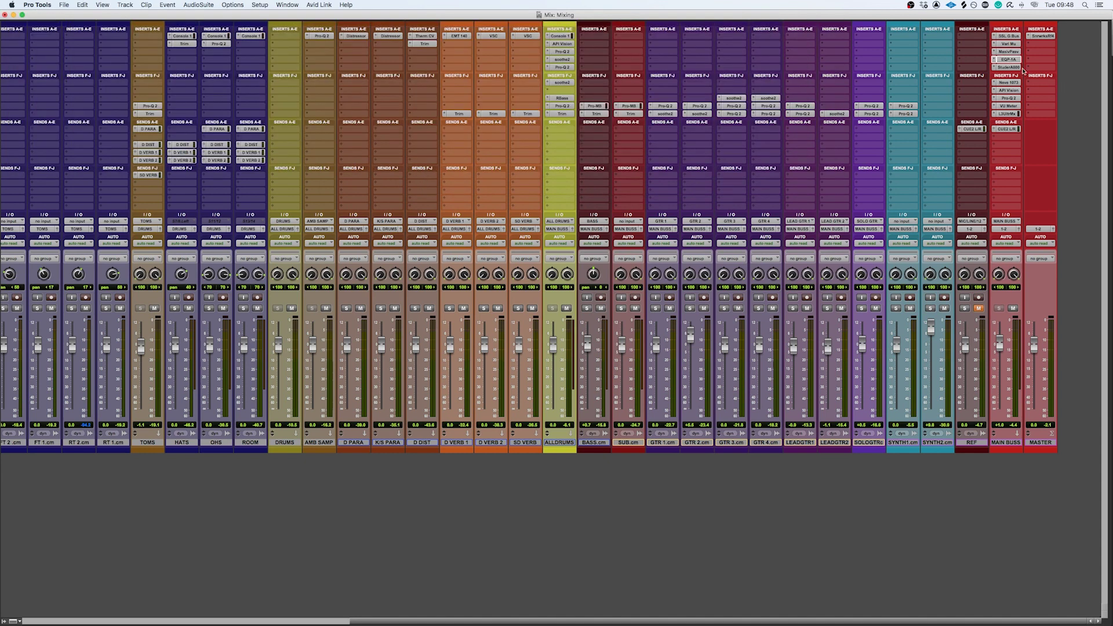
# - Open the Studer A800 on the MAIN BUSS, compare the playing mix with it engaged and bypassed, and close it engaged
pyautogui.click(1008, 68)
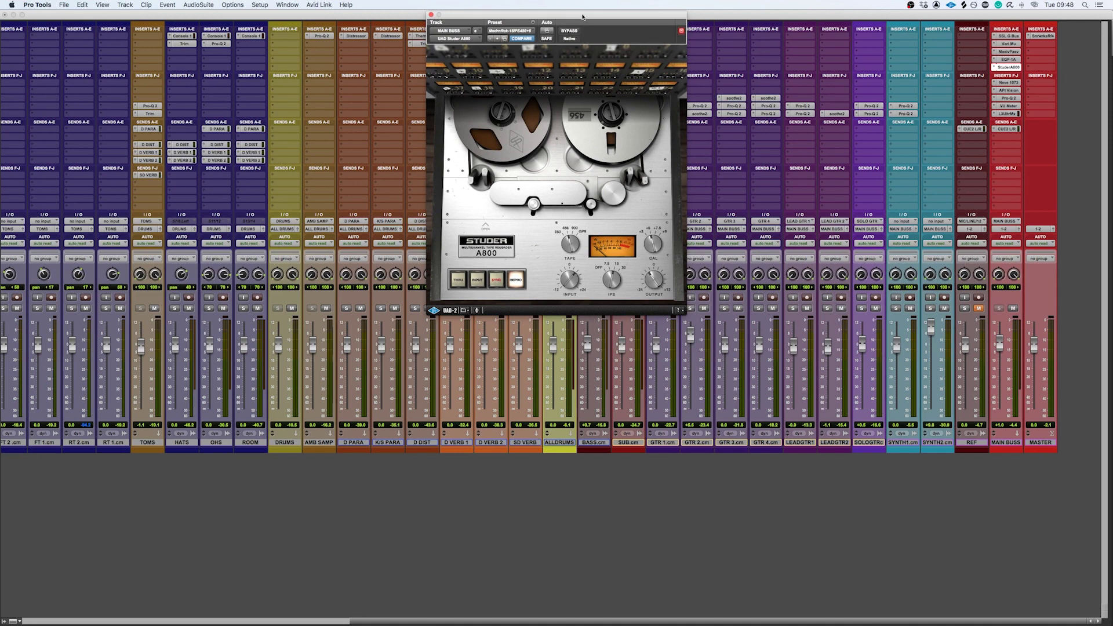
pyautogui.moveTo(582, 16); pyautogui.dragTo(589, 14)
pyautogui.press('space')
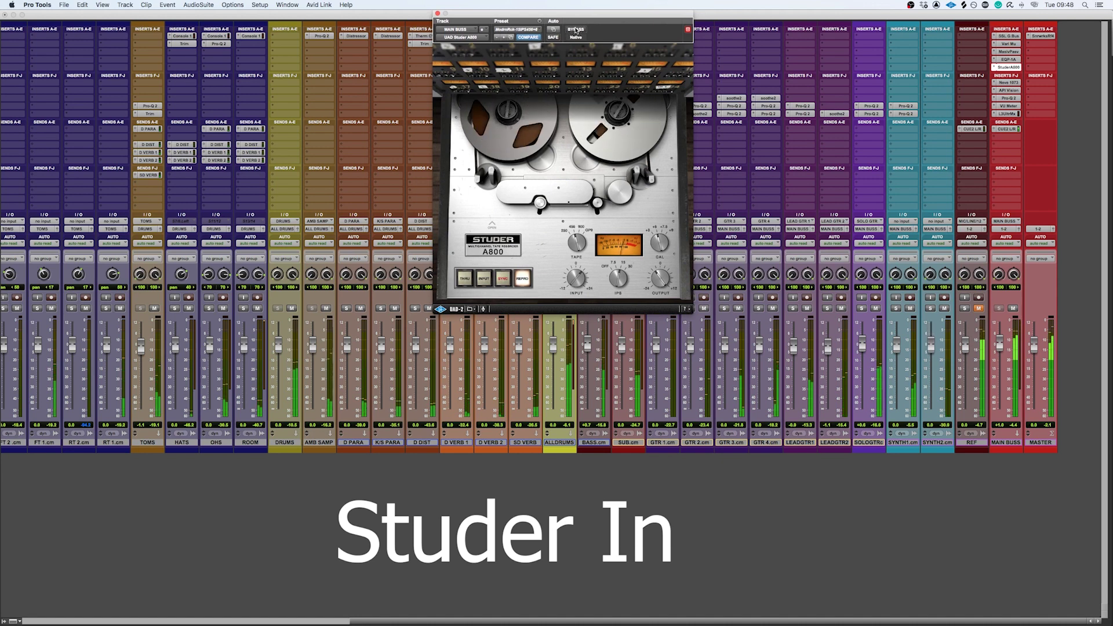
pyautogui.click(576, 29)
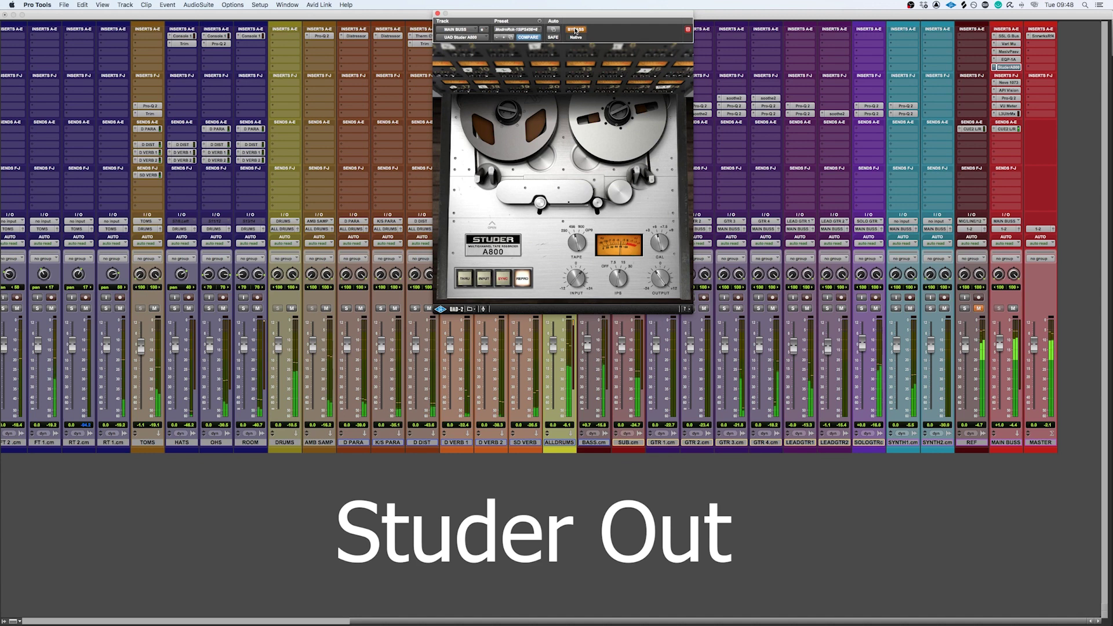
pyautogui.click(576, 30)
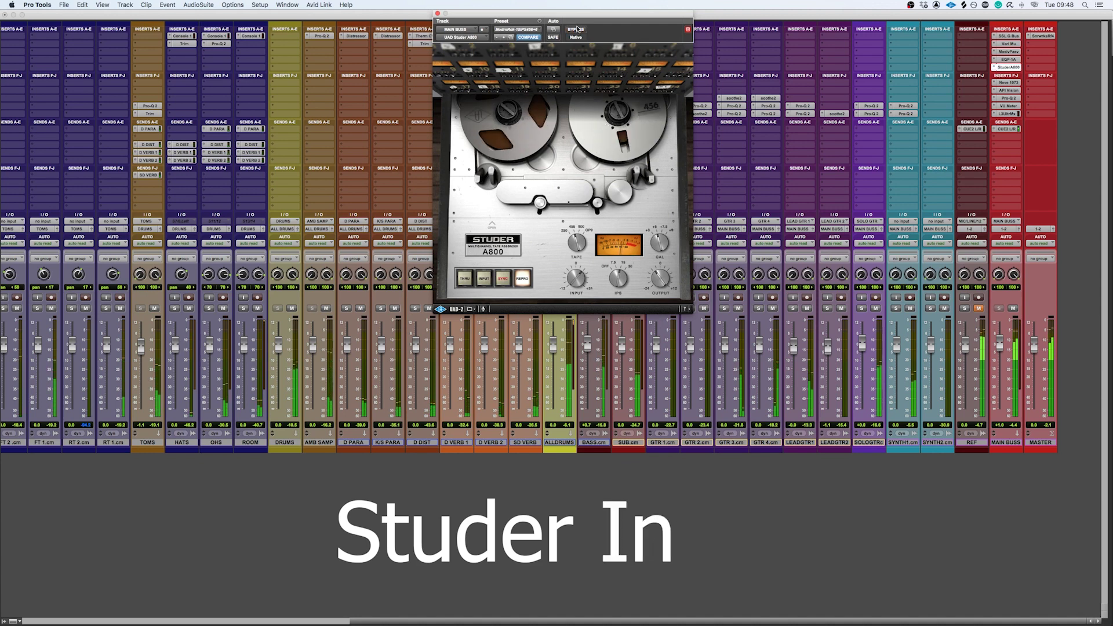
pyautogui.click(576, 31)
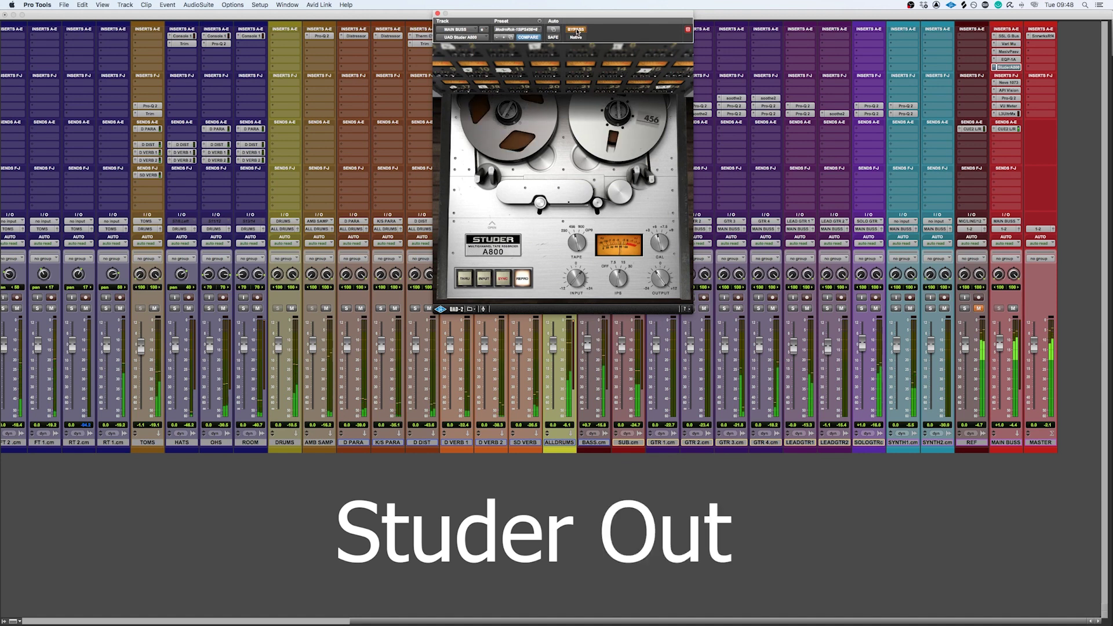
pyautogui.click(577, 31)
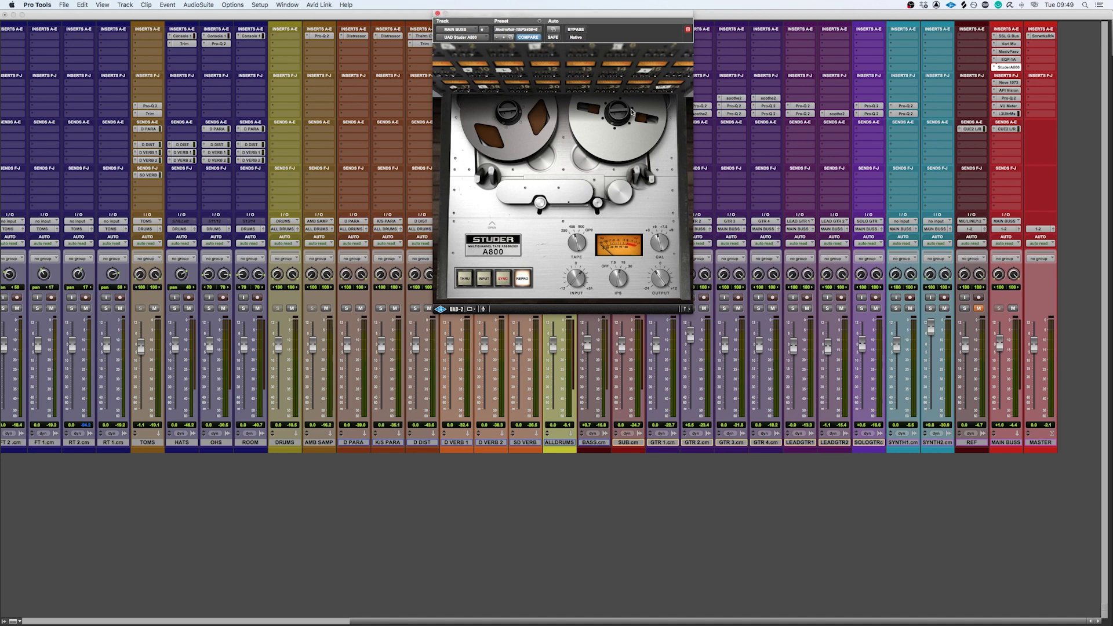
pyautogui.click(438, 14)
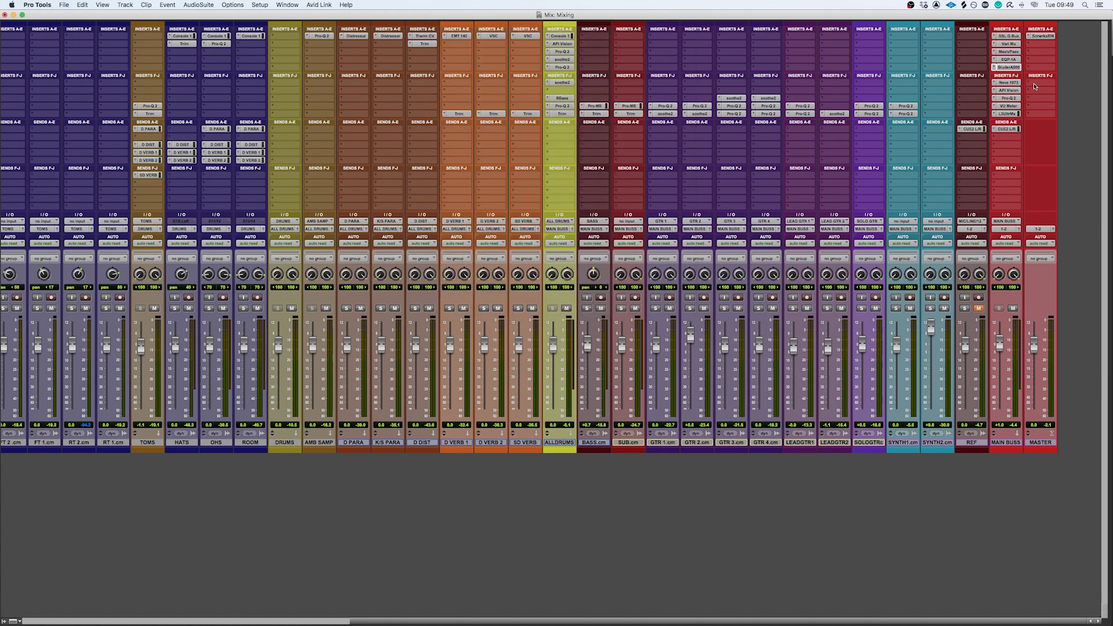
# - View the Neve 1073 on the MAIN BUSS, look back at the Studer A800, and return to the Neve 1073
pyautogui.click(1008, 83)
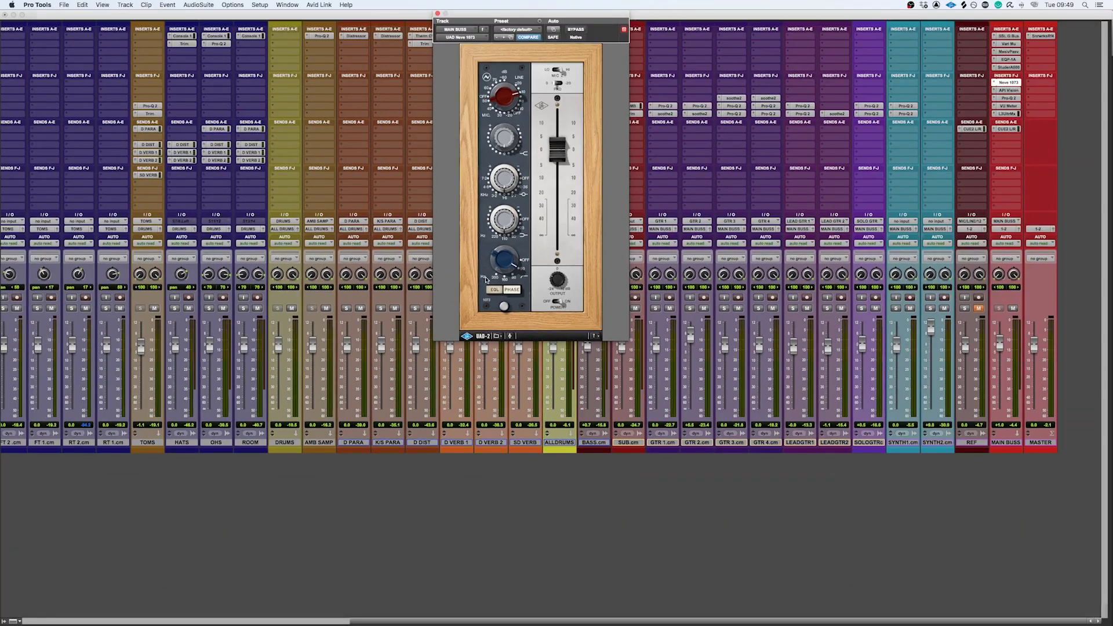
pyautogui.click(1012, 68)
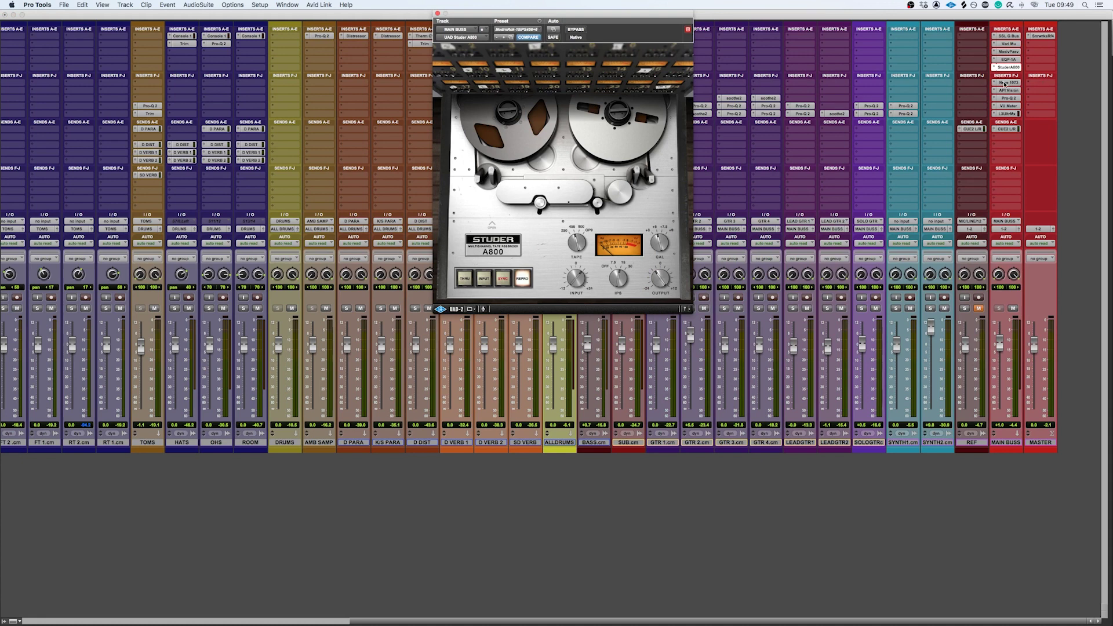
pyautogui.click(1010, 83)
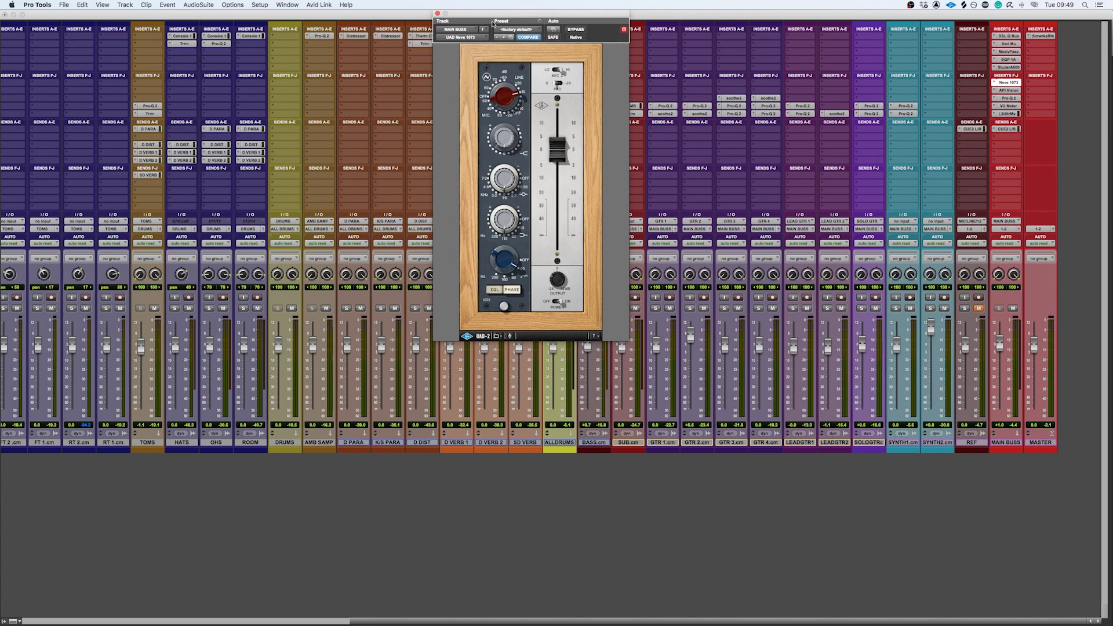
pyautogui.moveTo(493, 14); pyautogui.dragTo(502, 15)
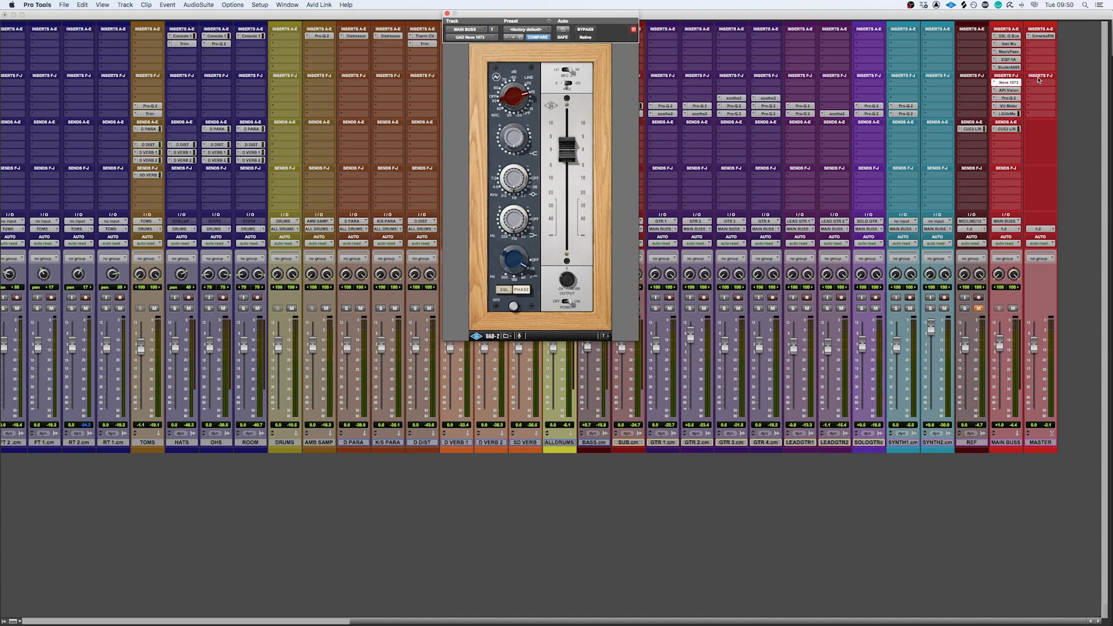
# - View the API Vision Channel Strip beside the Neve 1073 on the MAIN BUSS, toggle its EQ out and in, and close the Neve
pyautogui.click(1015, 91)
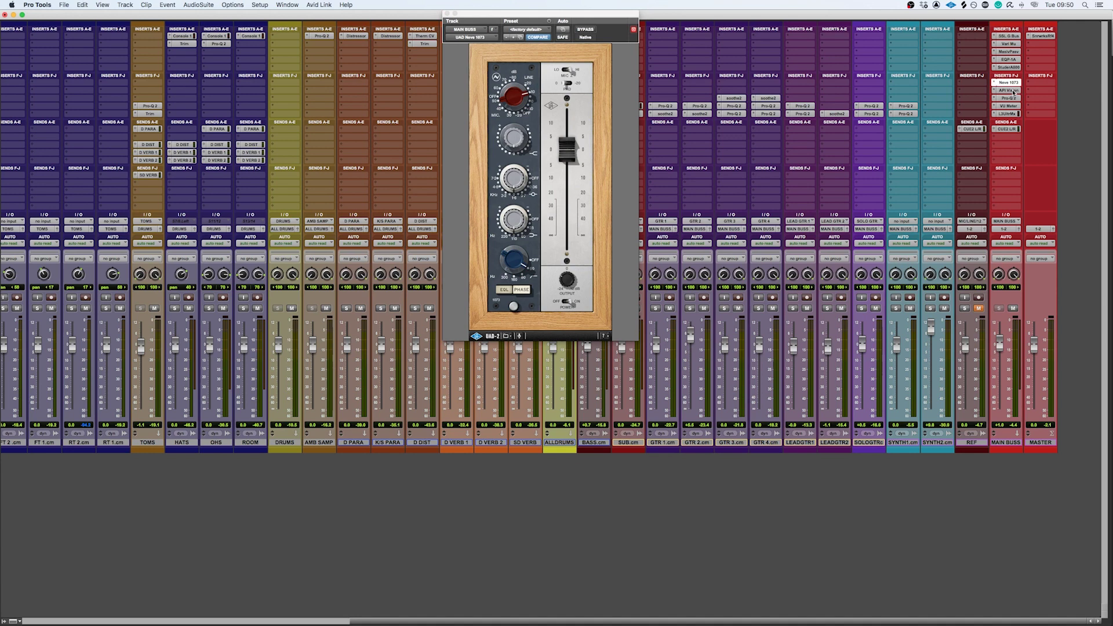
pyautogui.click(1014, 92)
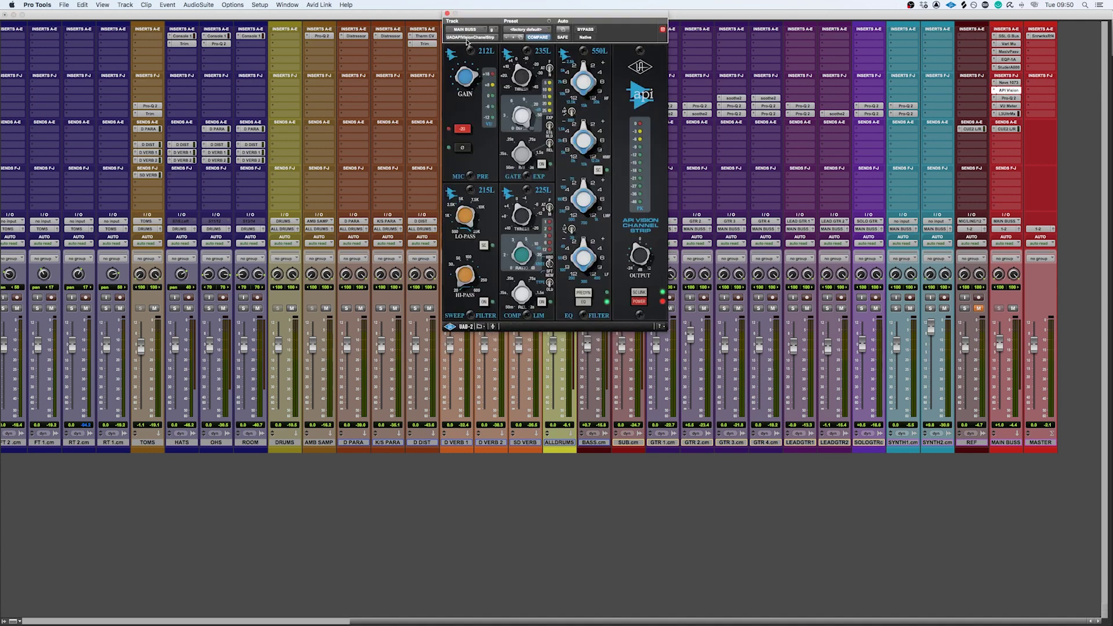
pyautogui.click(1014, 82)
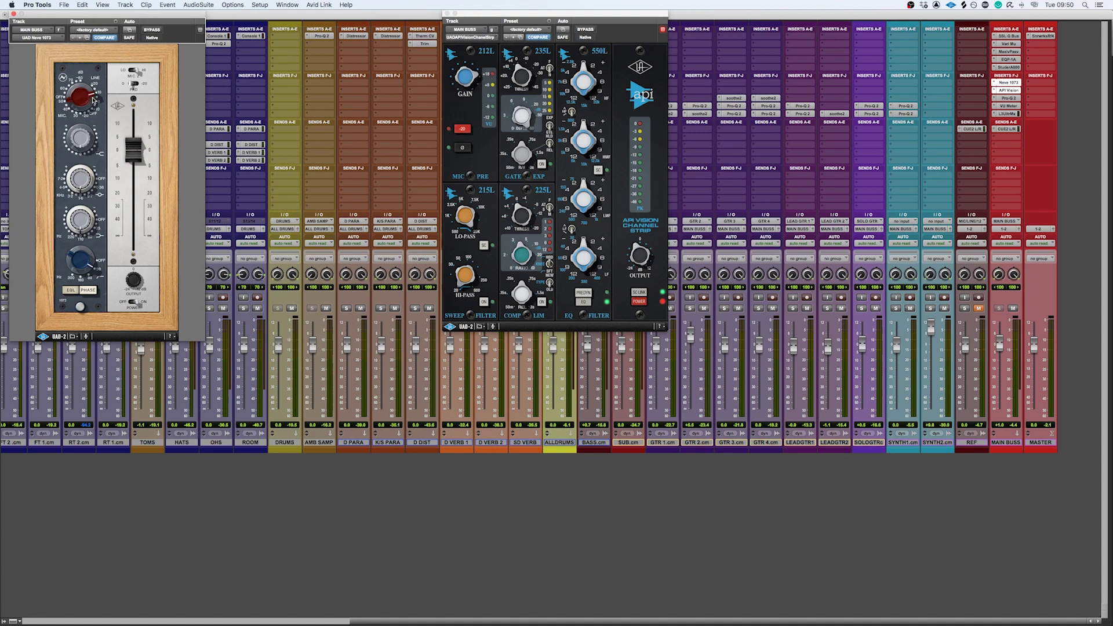
pyautogui.click(455, 78)
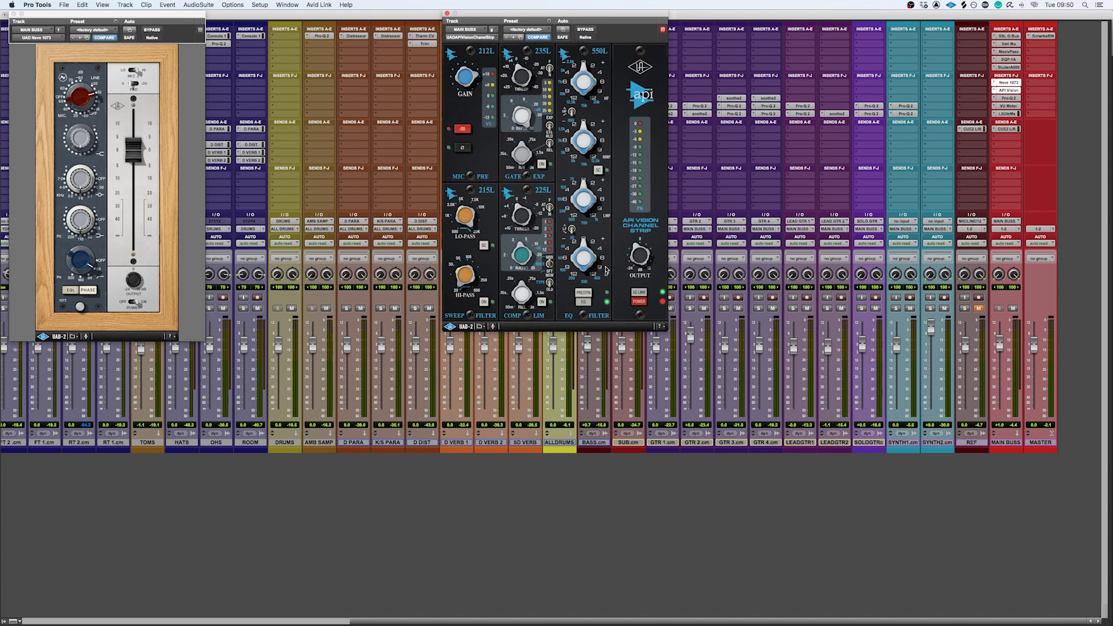
pyautogui.click(583, 304)
pyautogui.click(583, 305)
pyautogui.click(13, 14)
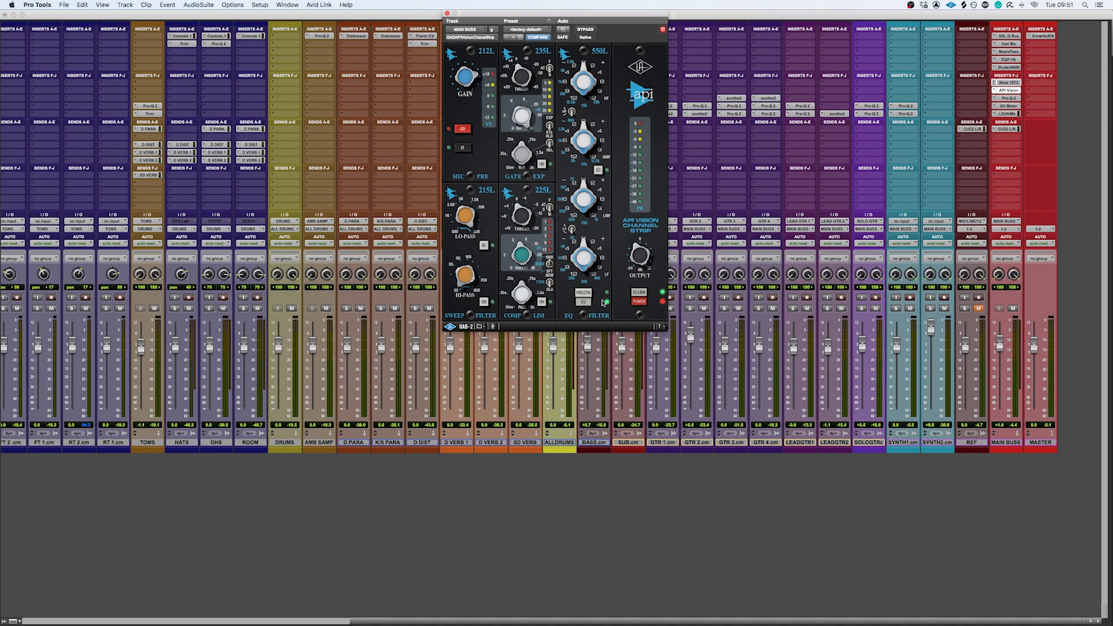
# - Open the FabFilter Pro-Q 2 on the MAIN BUSS and examine its equalizer bands in the 6 dB display range
pyautogui.click(1009, 98)
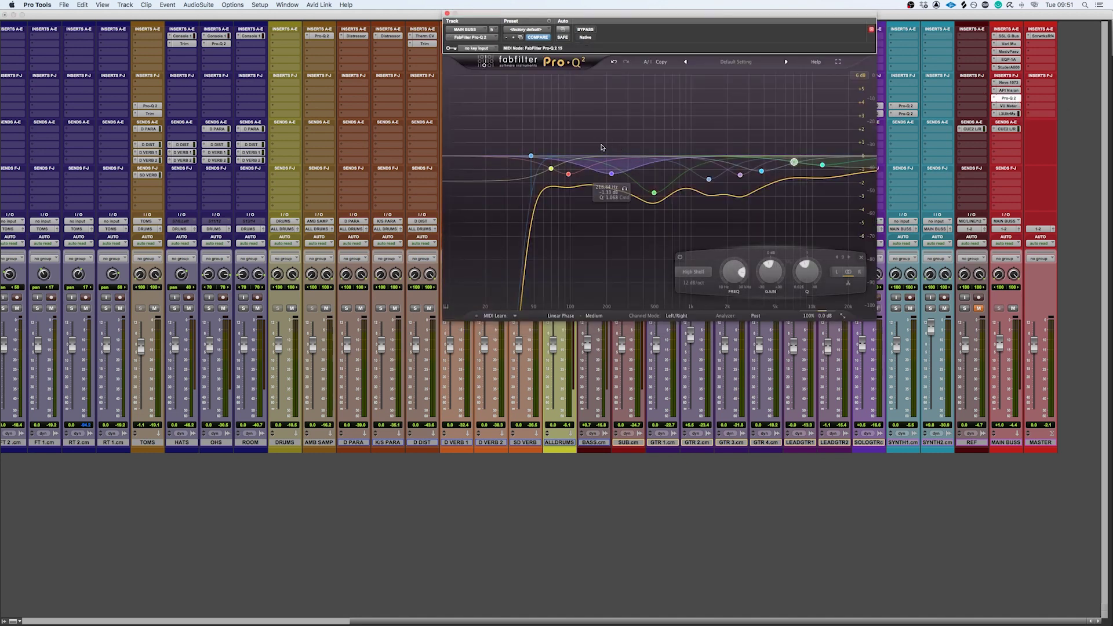
pyautogui.click(861, 77)
pyautogui.click(863, 95)
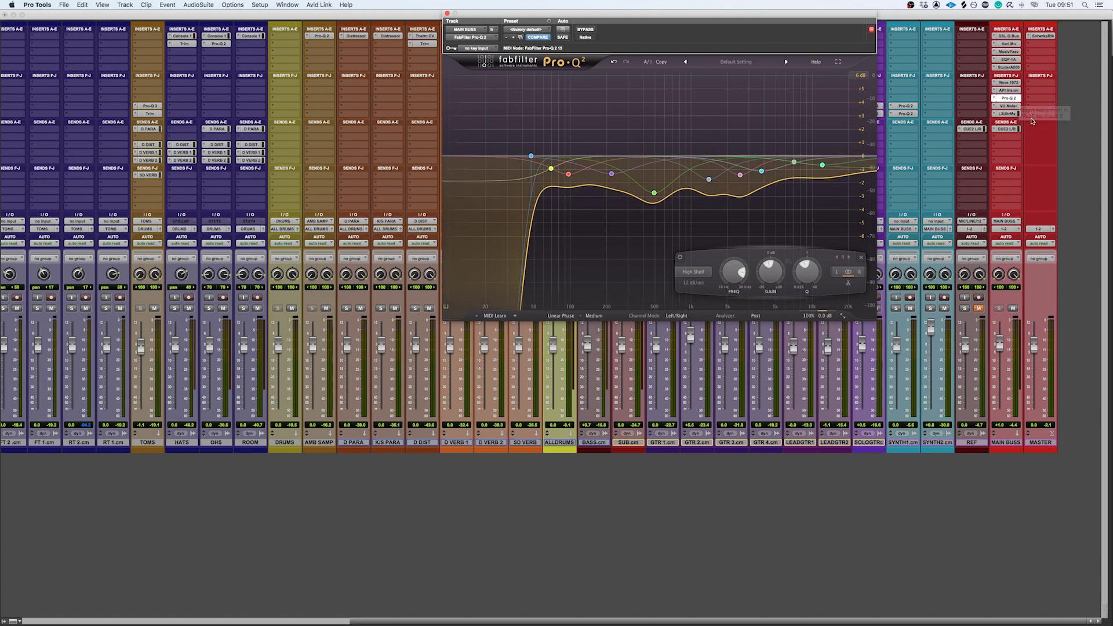
pyautogui.moveTo(653, 193)
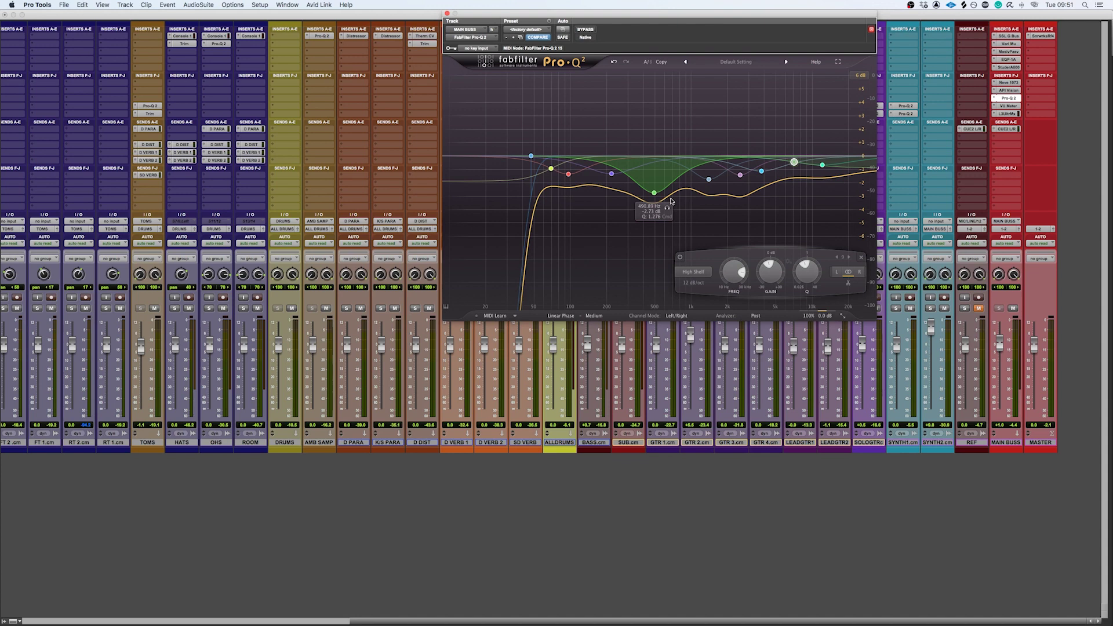
pyautogui.moveTo(513, 164)
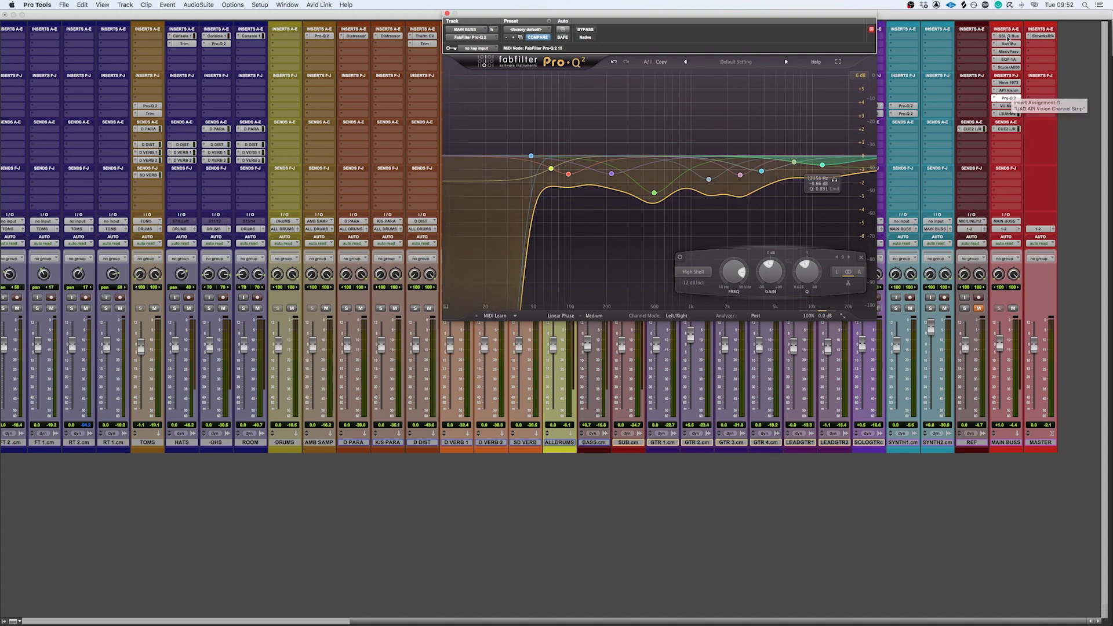
# - Review the API Vision Channel Strip and the Pro-Q 2 on the MAIN BUSS once more, closing each
pyautogui.click(1011, 91)
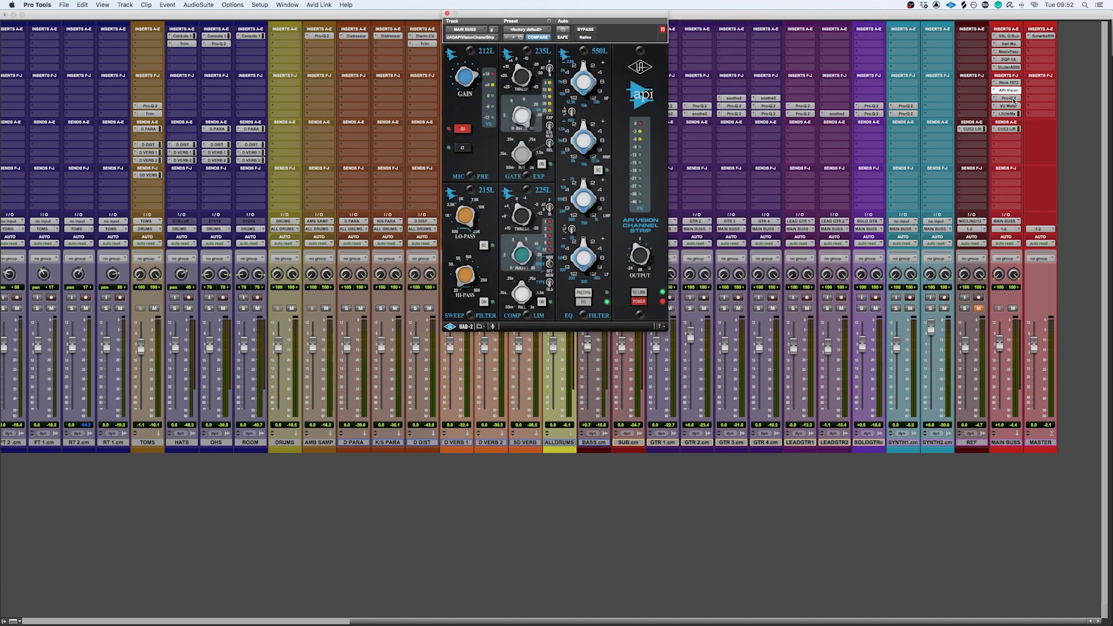
pyautogui.click(1009, 91)
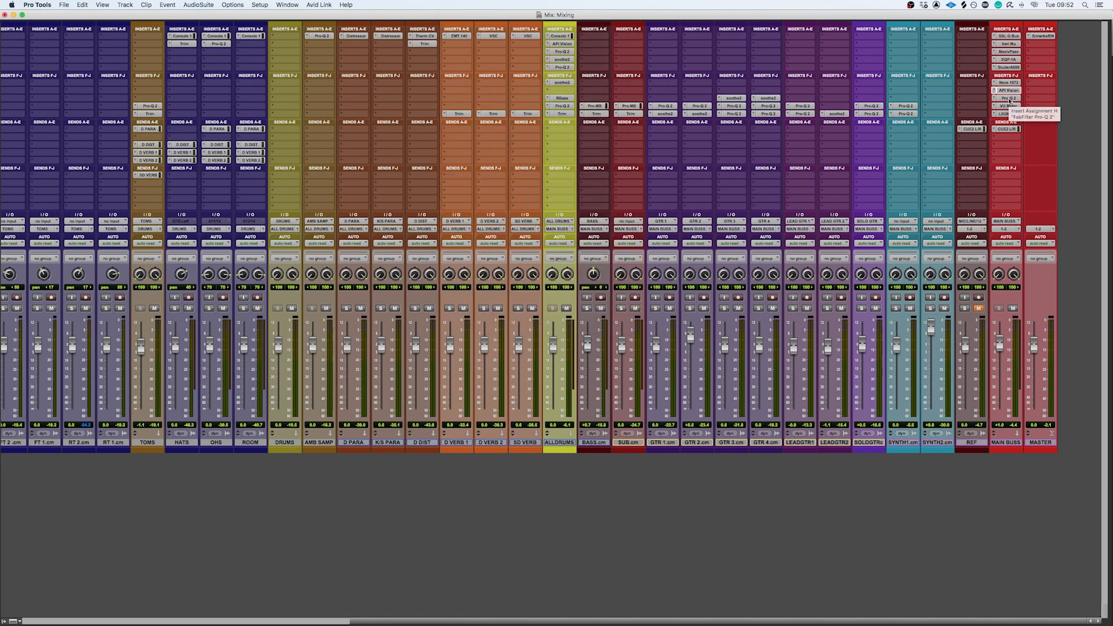
pyautogui.click(1008, 98)
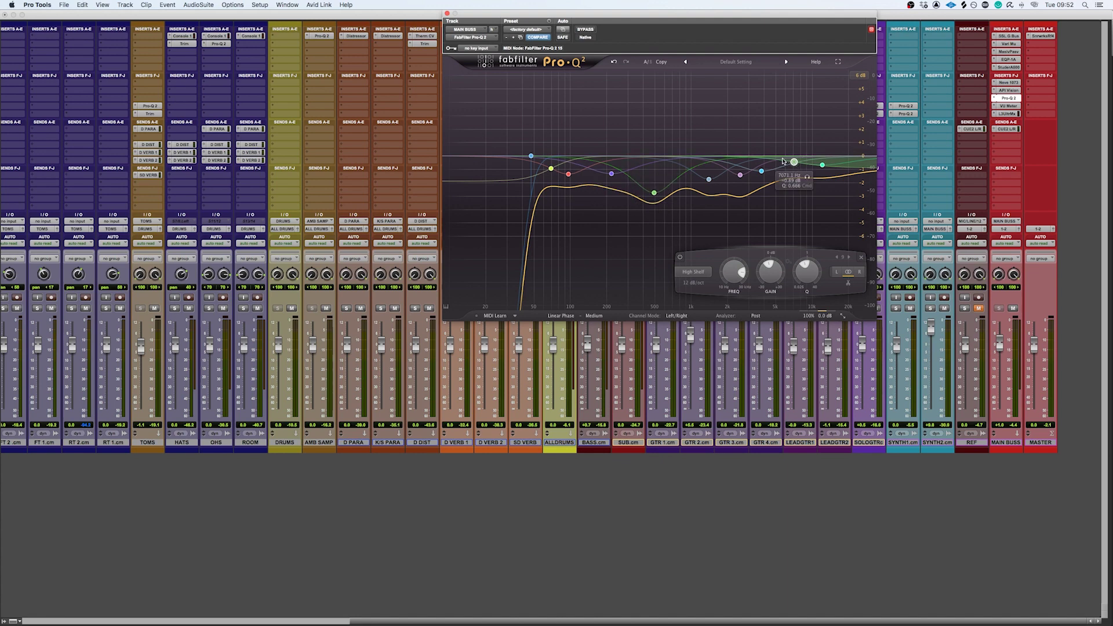
pyautogui.click(446, 13)
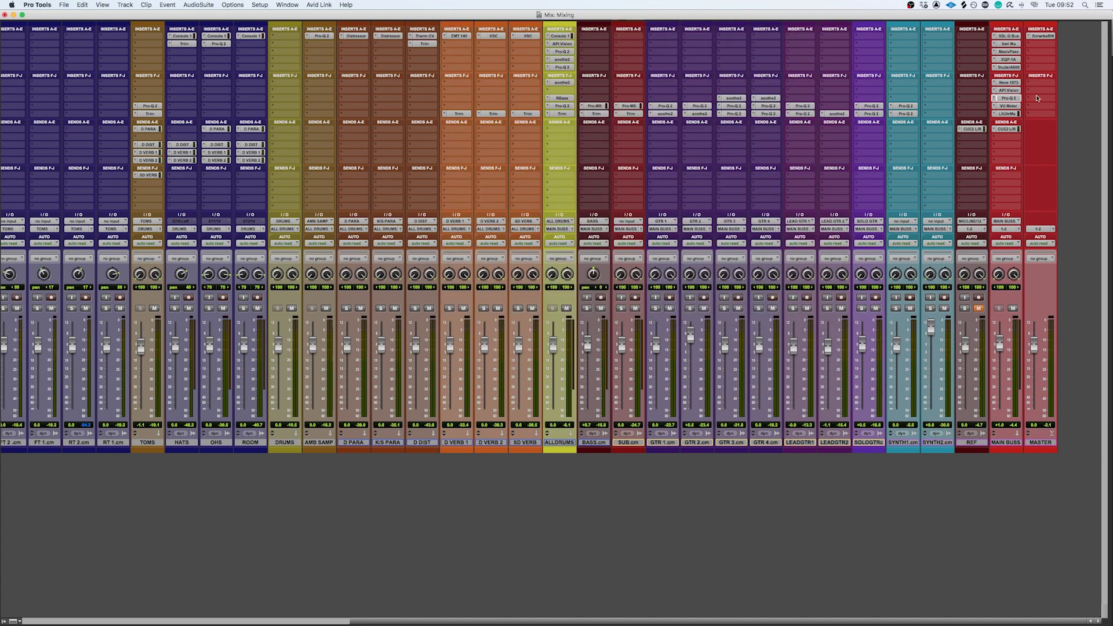
# - View the VU Meter and the L3 Ultramaximizer at the end of the MAIN BUSS chain, and close the plug-in window
pyautogui.click(1008, 106)
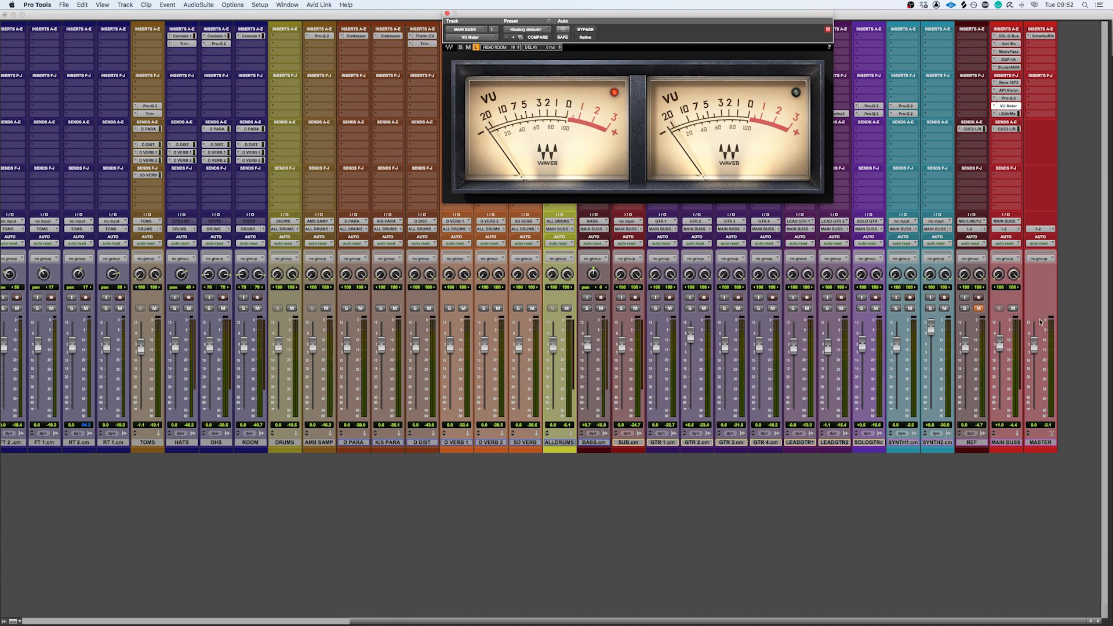
pyautogui.click(1007, 114)
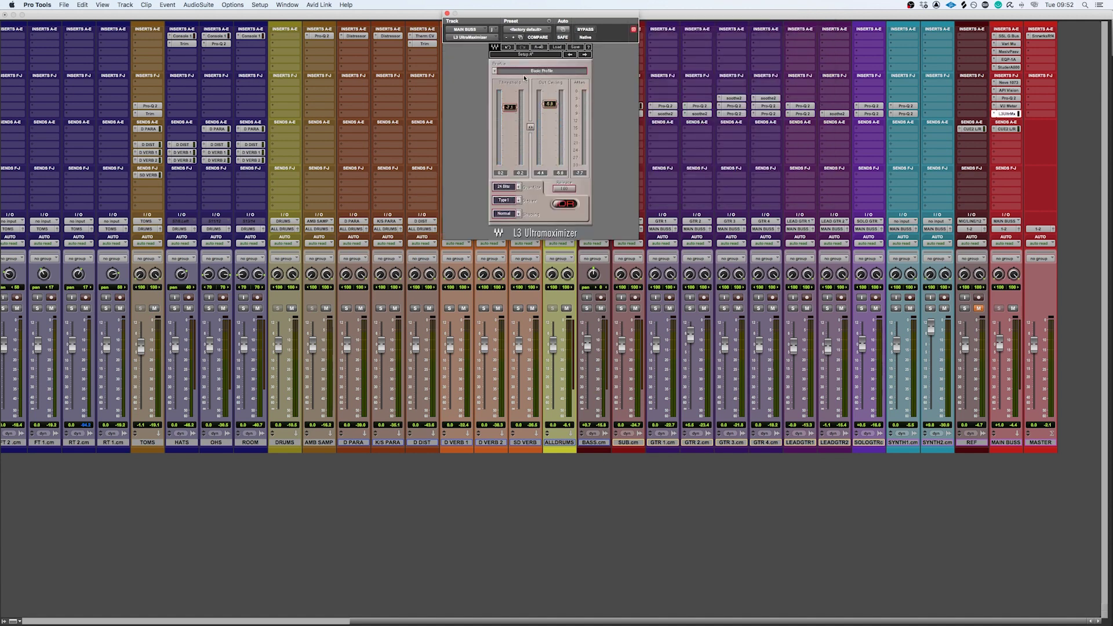
pyautogui.moveTo(549, 105); pyautogui.dragTo(544, 103)
pyautogui.moveTo(475, 14); pyautogui.dragTo(462, 14)
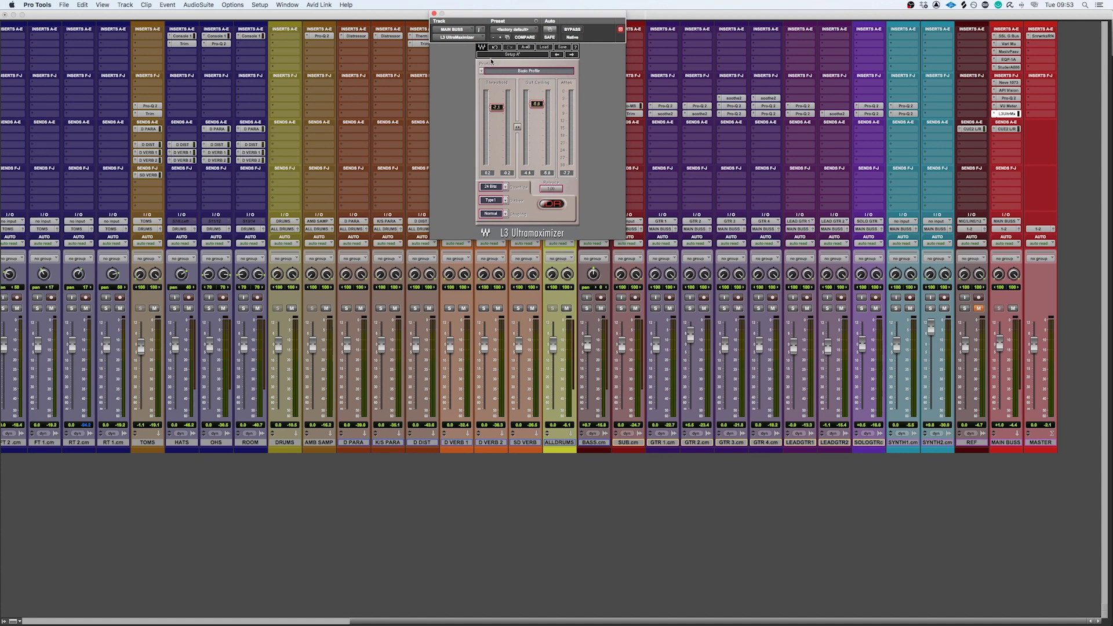
pyautogui.moveTo(459, 18); pyautogui.dragTo(455, 16)
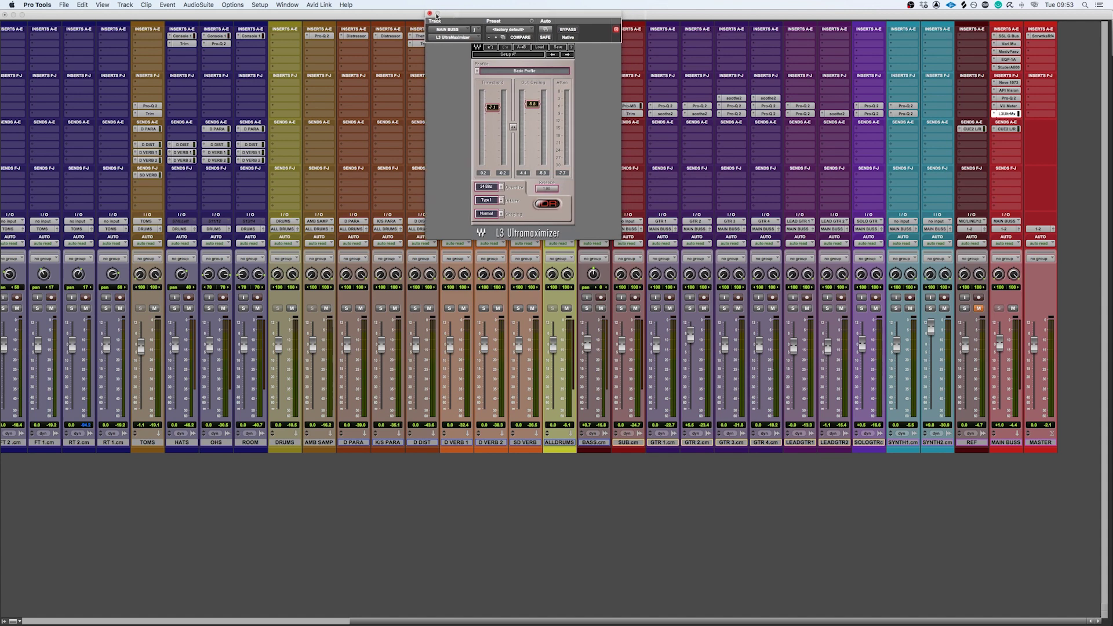
pyautogui.click(430, 13)
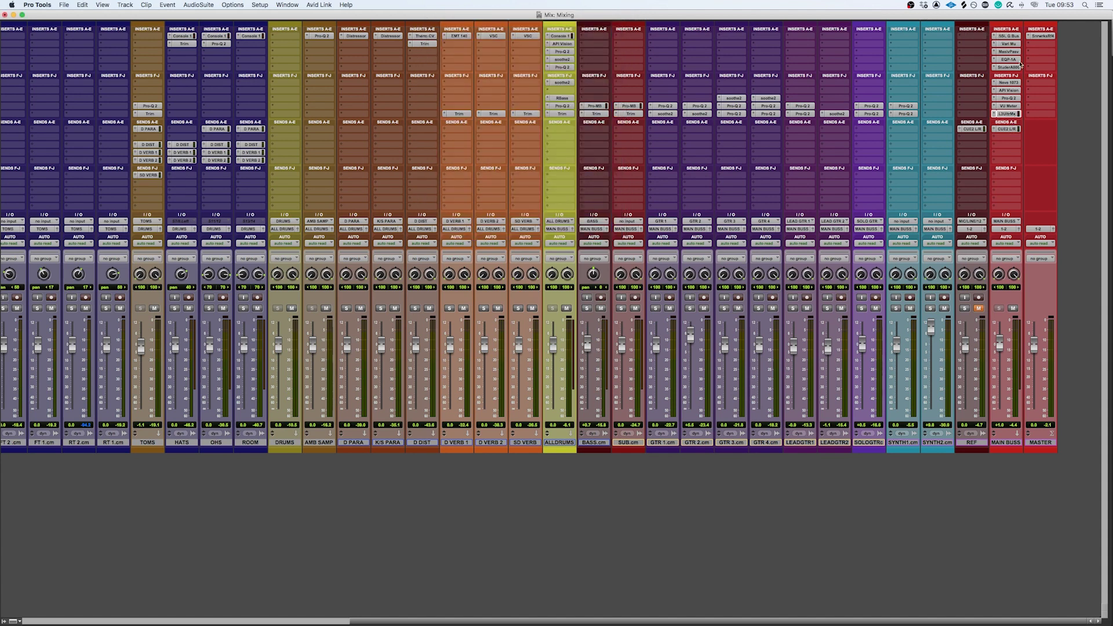
# - Select the tracks from BASS.cm to SYNTH1.cm and clear the selection again
pyautogui.click(903, 442)
pyautogui.keyDown('shift'); pyautogui.click(594, 442); pyautogui.keyUp('shift')
pyautogui.keyDown('alt'); pyautogui.click(690, 445); pyautogui.keyUp('alt')
# - Compare the playing mix with all MAIN BUSS inserts bypassed and engaged, leaving them engaged, and recheck the L3 Ultramaximizer
pyautogui.keyDown('shift'); pyautogui.keyDown('super'); pyautogui.click(1016, 36); pyautogui.keyUp('super'); pyautogui.keyUp('shift')
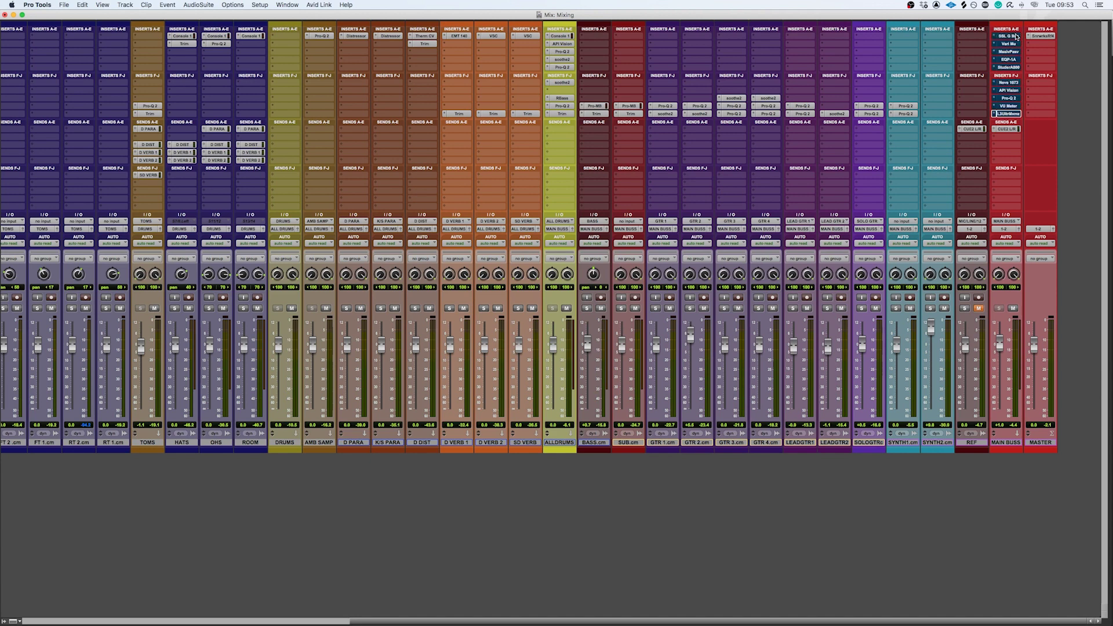
pyautogui.keyDown('shift'); pyautogui.keyDown('super'); pyautogui.click(1016, 36); pyautogui.keyUp('super'); pyautogui.keyUp('shift')
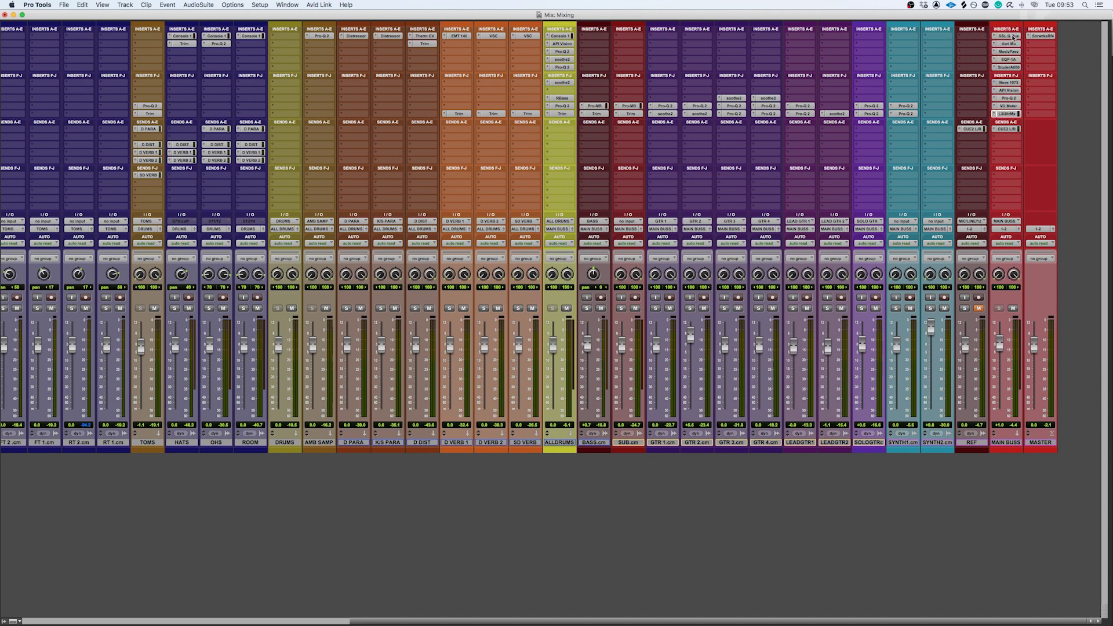
pyautogui.press('space')
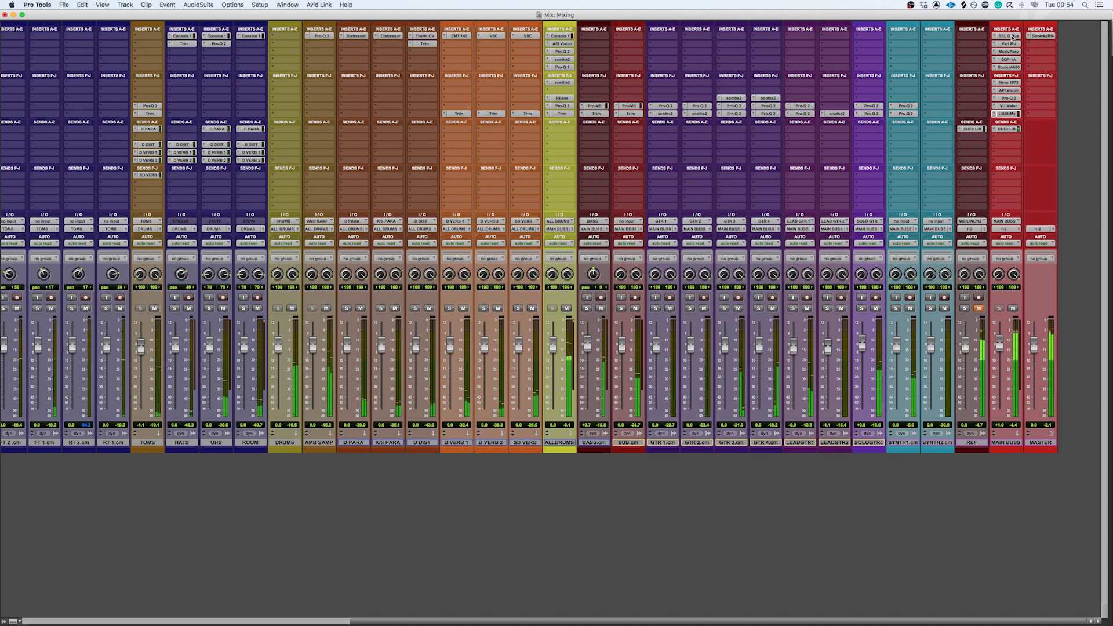
pyautogui.keyDown('shift'); pyautogui.keyDown('super'); pyautogui.click(1011, 37); pyautogui.keyUp('super'); pyautogui.keyUp('shift')
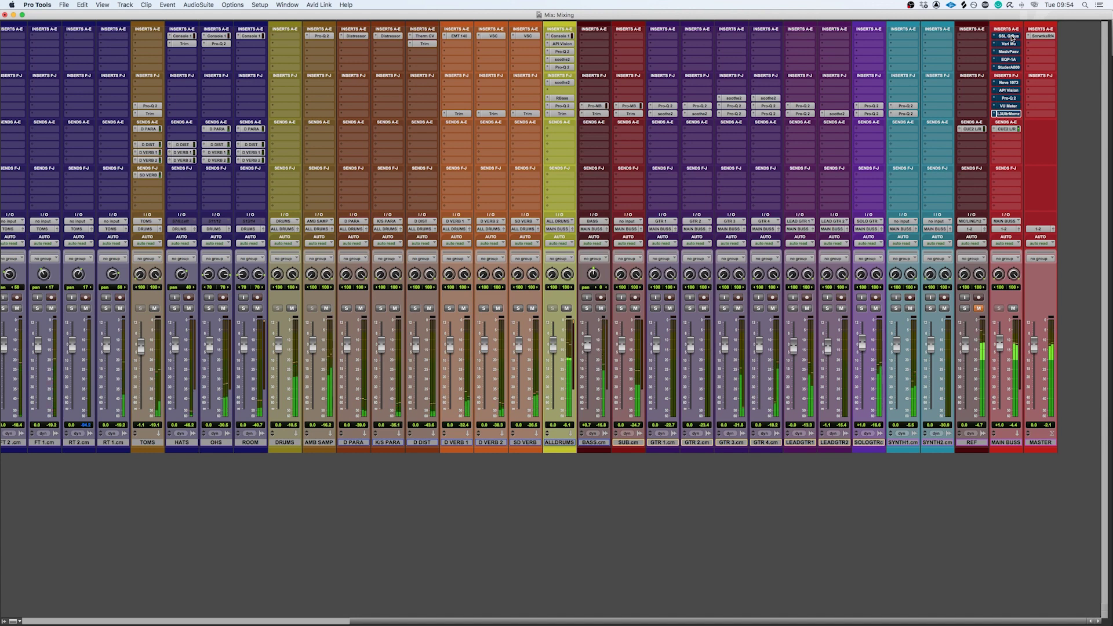
pyautogui.keyDown('shift'); pyautogui.keyDown('super'); pyautogui.click(1012, 37); pyautogui.keyUp('super'); pyautogui.keyUp('shift')
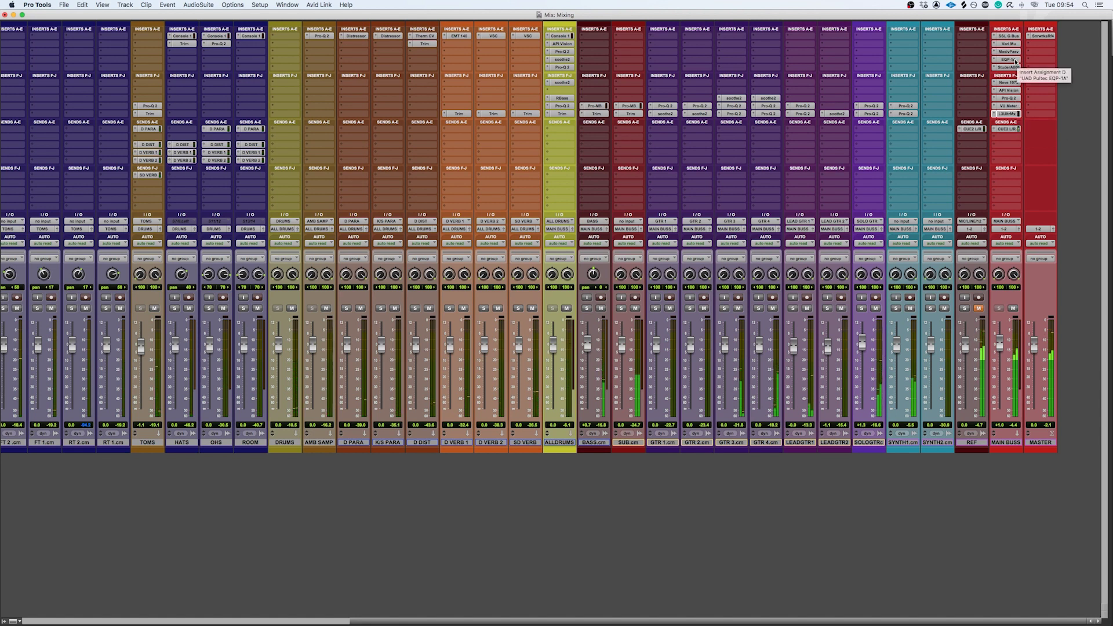
pyautogui.press('super+equal')
pyautogui.press('super+equal')
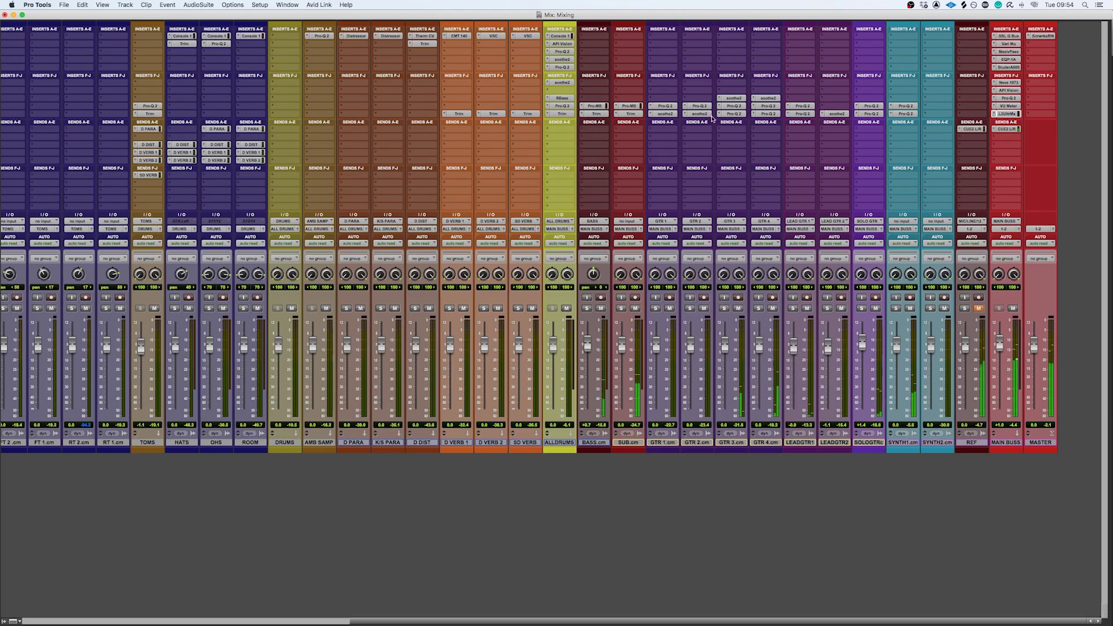
pyautogui.keyDown('shift'); pyautogui.keyDown('super'); pyautogui.click(1008, 37); pyautogui.keyUp('super'); pyautogui.keyUp('shift')
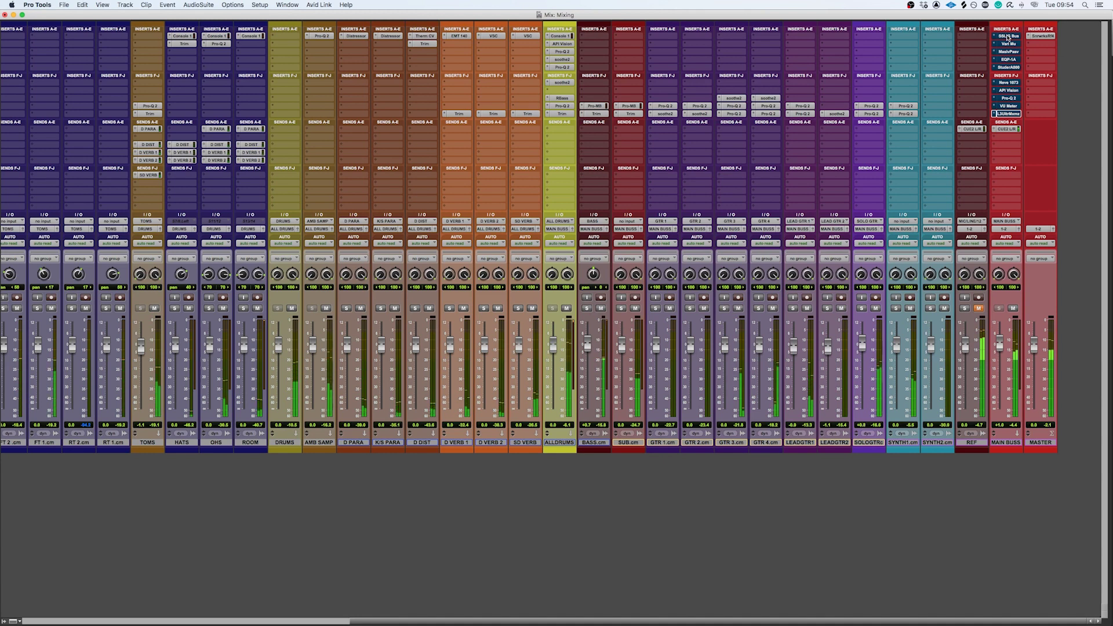
pyautogui.keyDown('shift'); pyautogui.keyDown('super'); pyautogui.click(1007, 37); pyautogui.keyUp('super'); pyautogui.keyUp('shift')
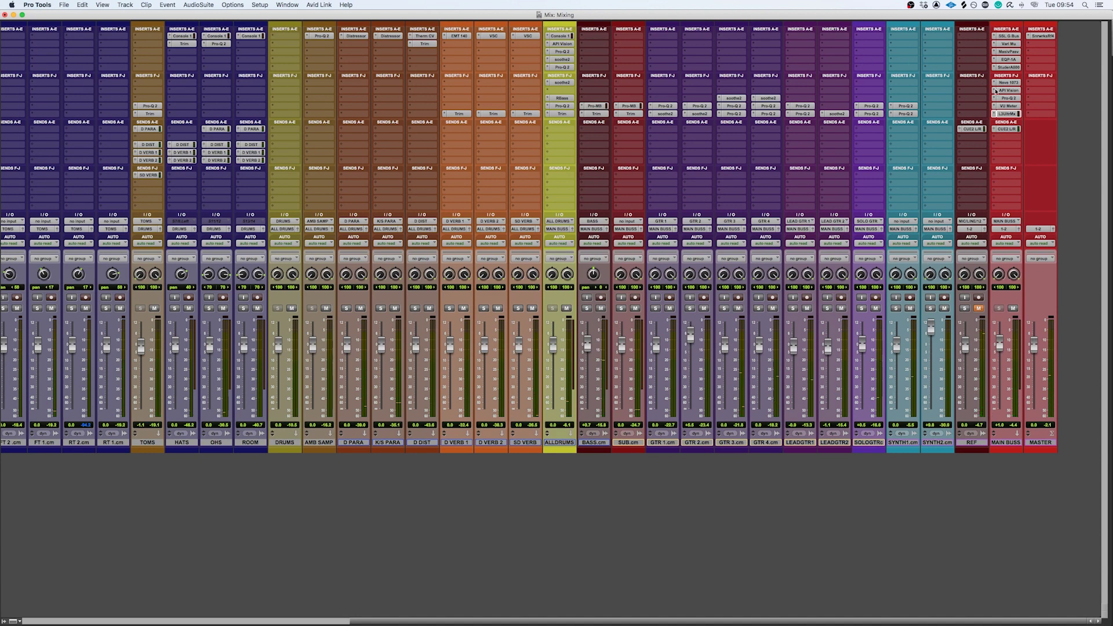
pyautogui.click(1017, 114)
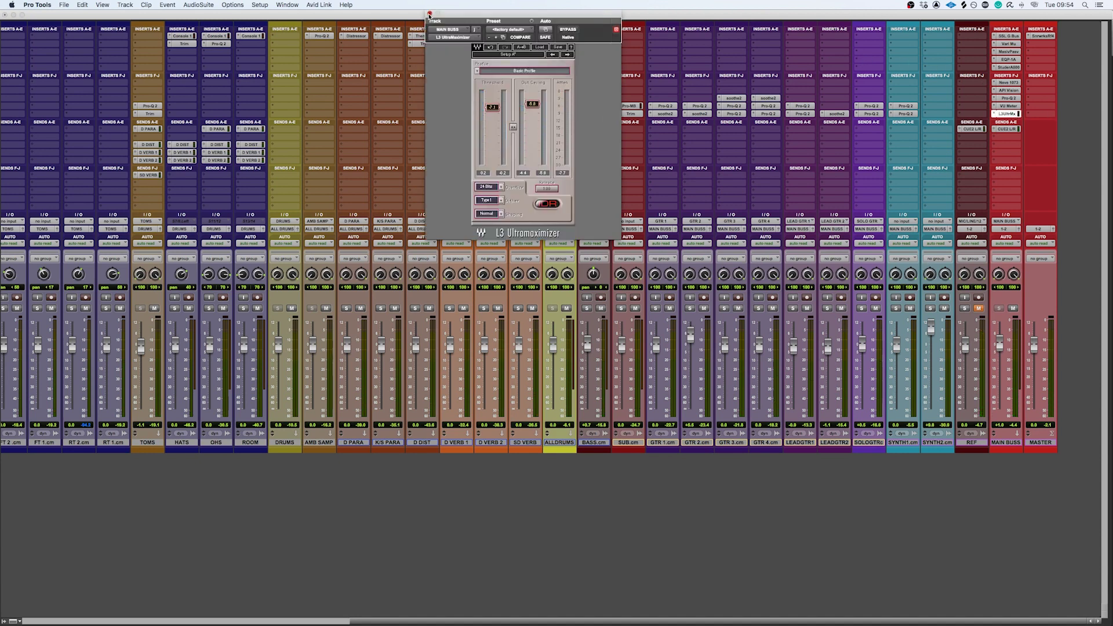
pyautogui.click(1018, 113)
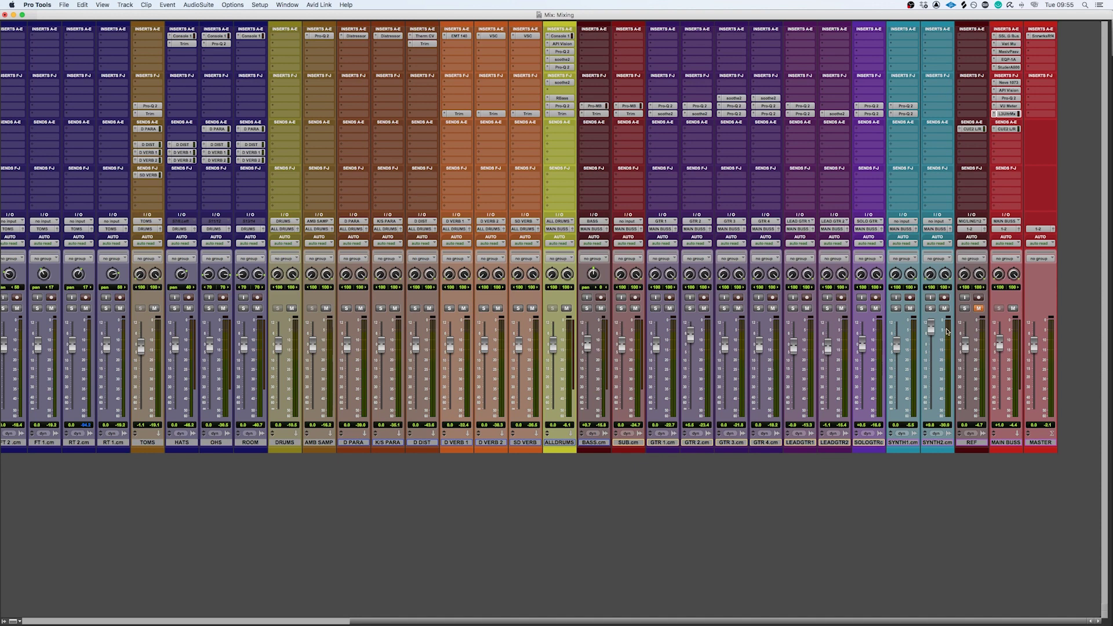
# - Solo and unmute the REF track, and return it to muted and unsoloed
pyautogui.click(963, 308)
pyautogui.click(978, 308)
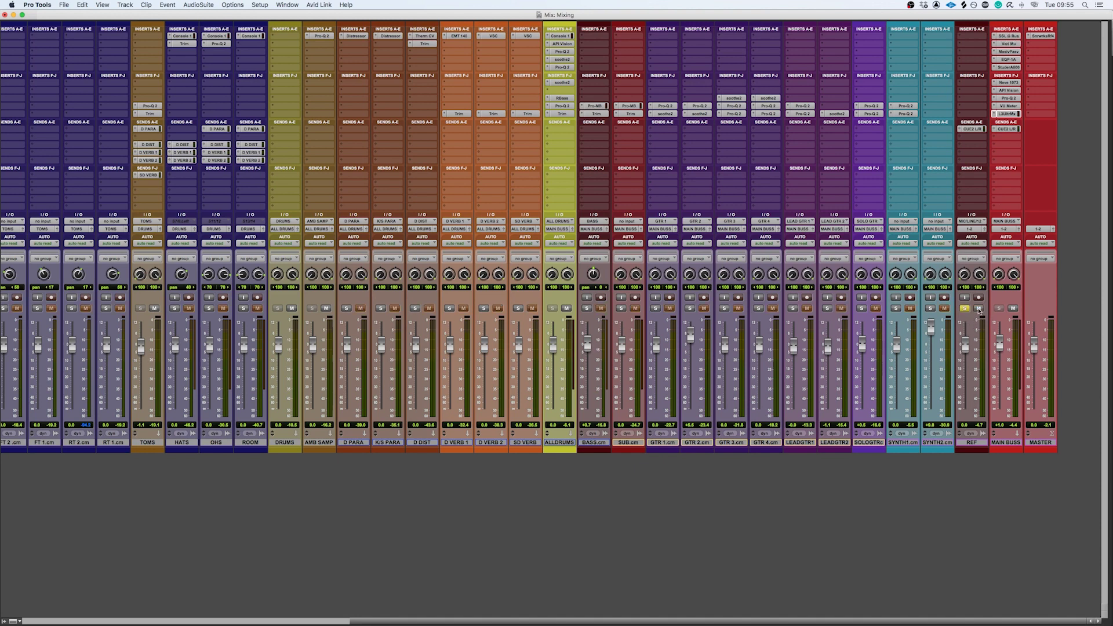
pyautogui.click(978, 307)
pyautogui.click(963, 307)
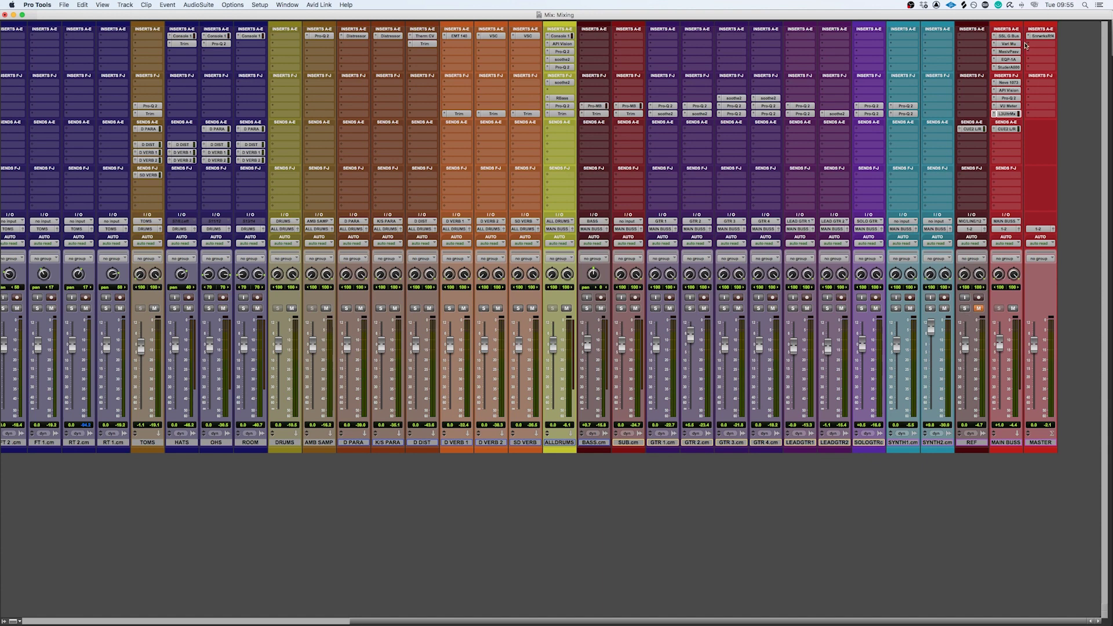
# - Look through the SSL G Bus compressor, the Manley Variable Mu and the Pro-Q 2 on the MAIN BUSS, and close the plug-in
pyautogui.click(1014, 37)
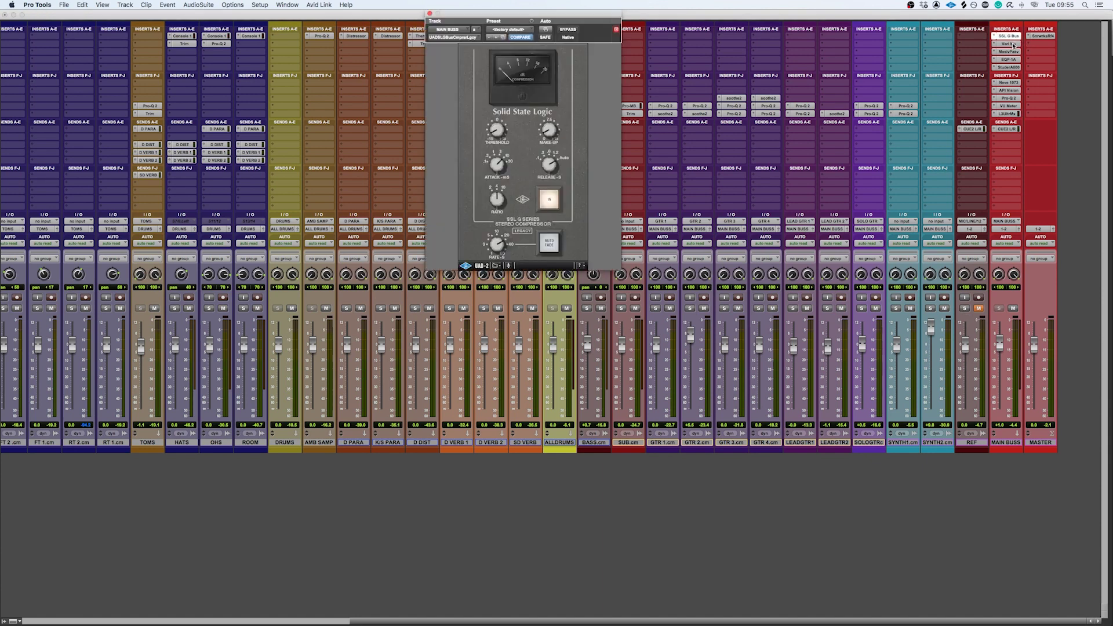
pyautogui.click(1009, 44)
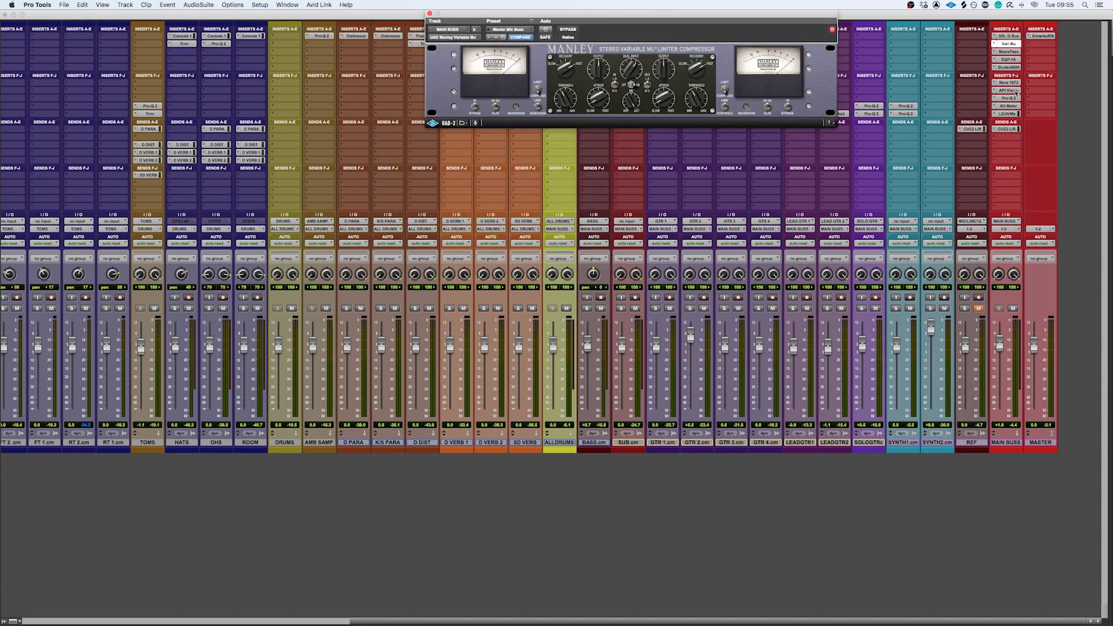
pyautogui.click(1010, 98)
pyautogui.click(1012, 99)
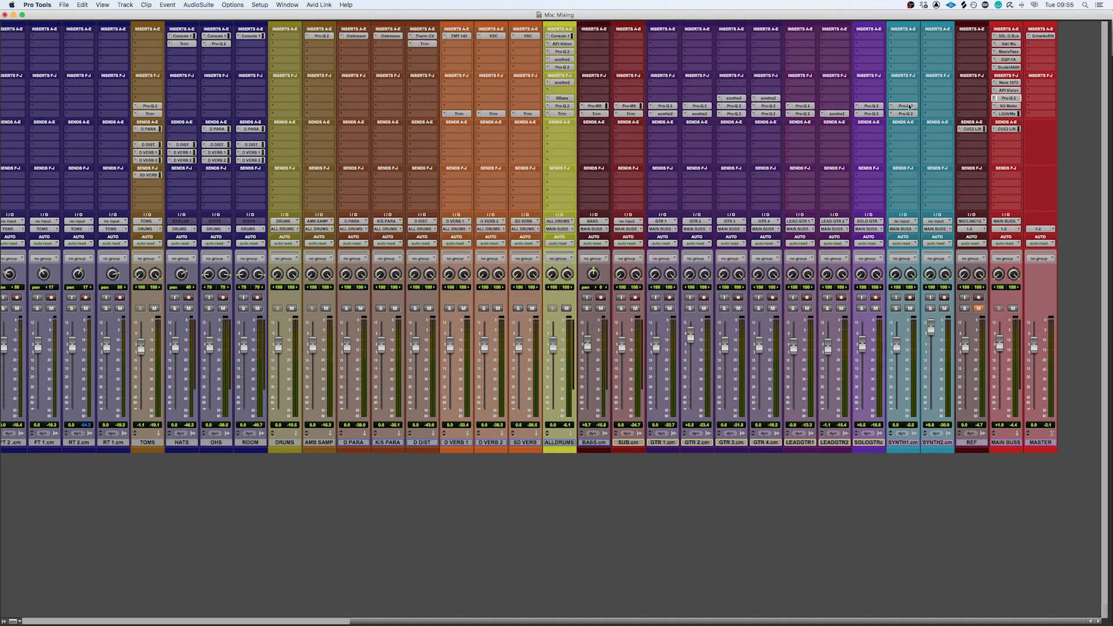
# - Select the instrument tracks from SYNTH1.cm back through BASS.cm
pyautogui.click(905, 443)
pyautogui.keyDown('shift'); pyautogui.click(601, 443); pyautogui.keyUp('shift')
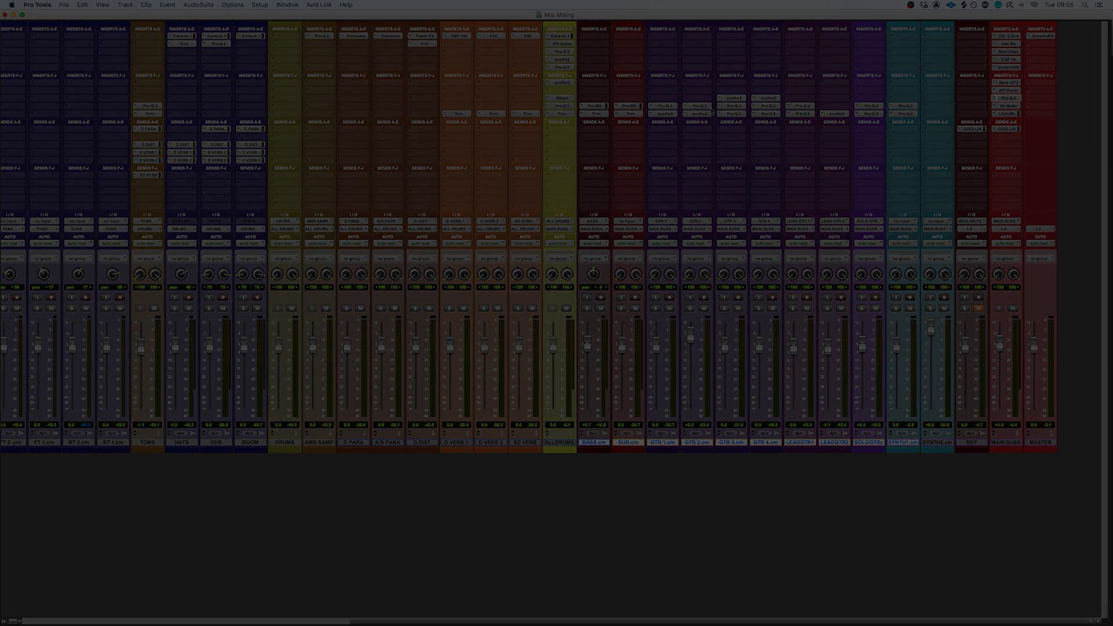